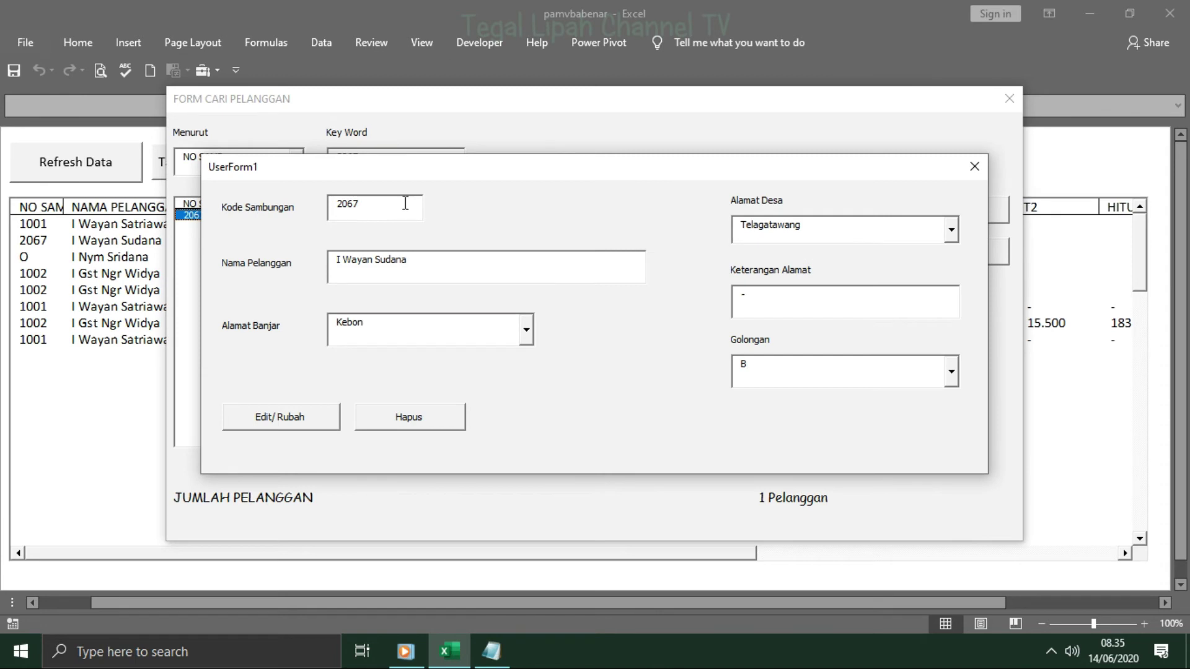
Look over the name and Alamat Banjar fields in the open customer record, and close the record
left_click(411, 255)
left_click(390, 315)
left_click(974, 166)
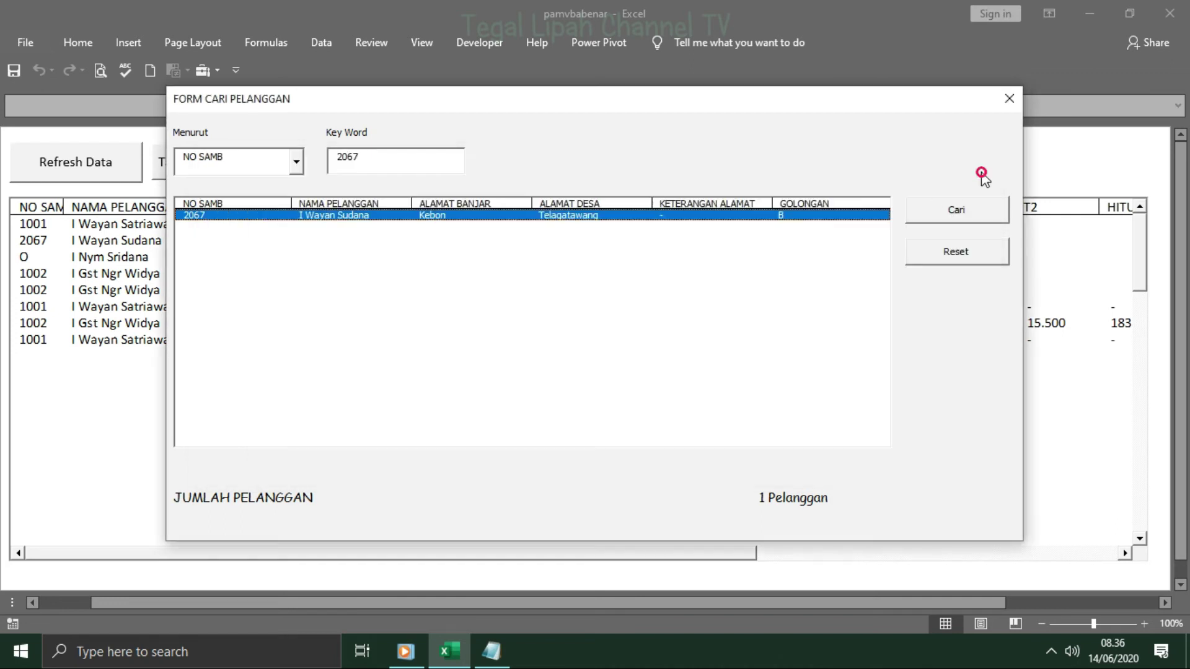
Search for another customer by NO SAMB, entering the connection number as the keyword, and open the matching record
left_click(296, 161)
left_click(238, 181)
left_click_drag(374, 167, 316, 169)
type("5000")
key("Tab")
key("Return")
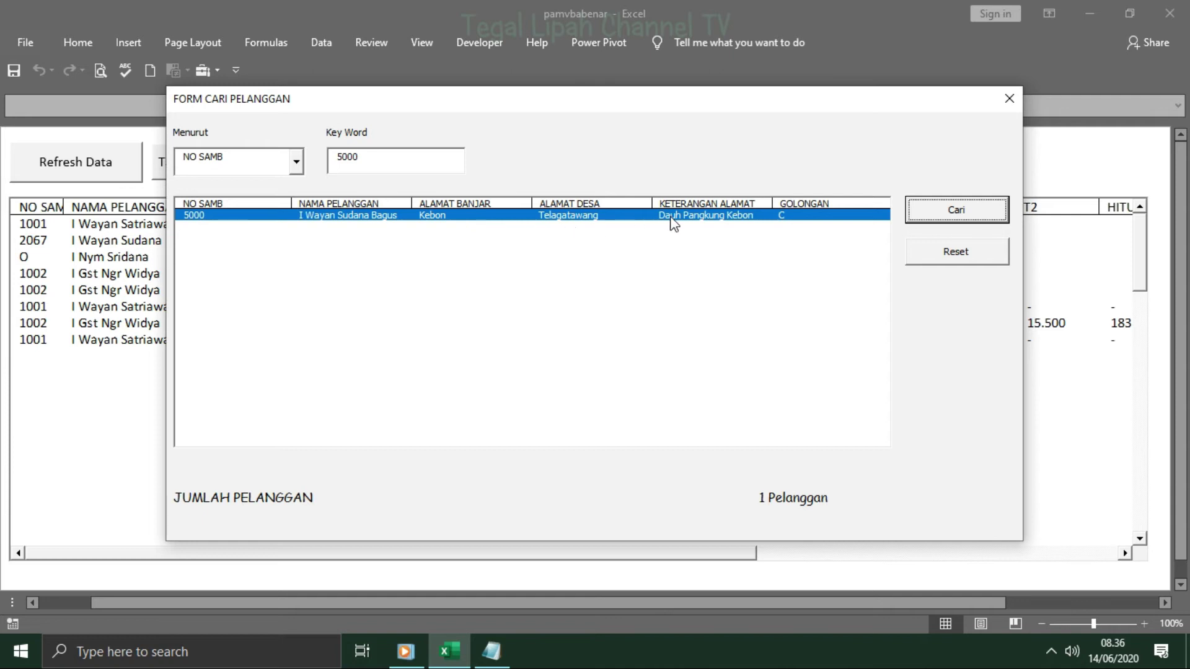
double_click(708, 216)
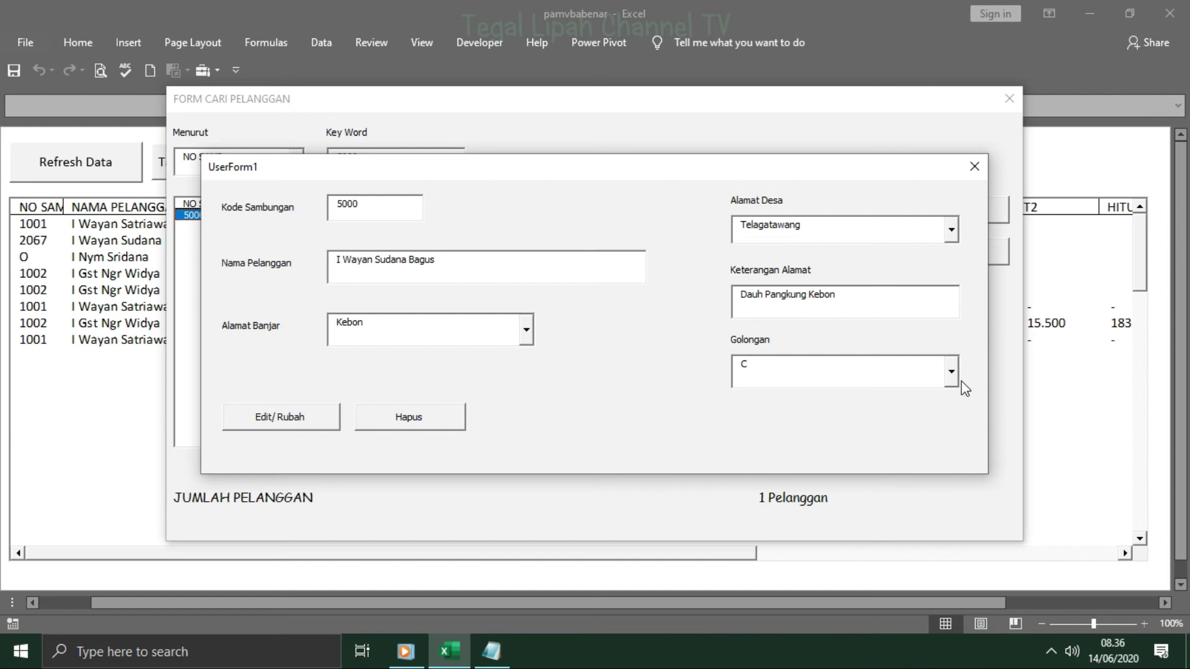
Set the record's Alamat Desa to Sidemen, add an extra name to Nama Pelanggan, save the edit and close the record
left_click(951, 230)
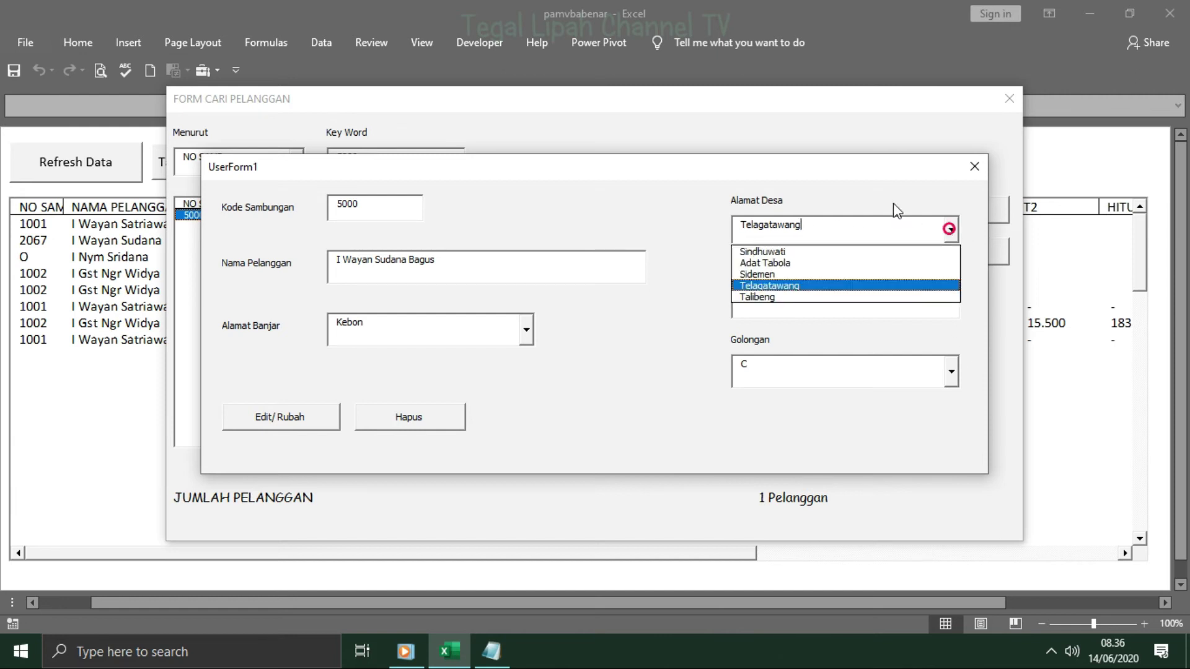
left_click(785, 274)
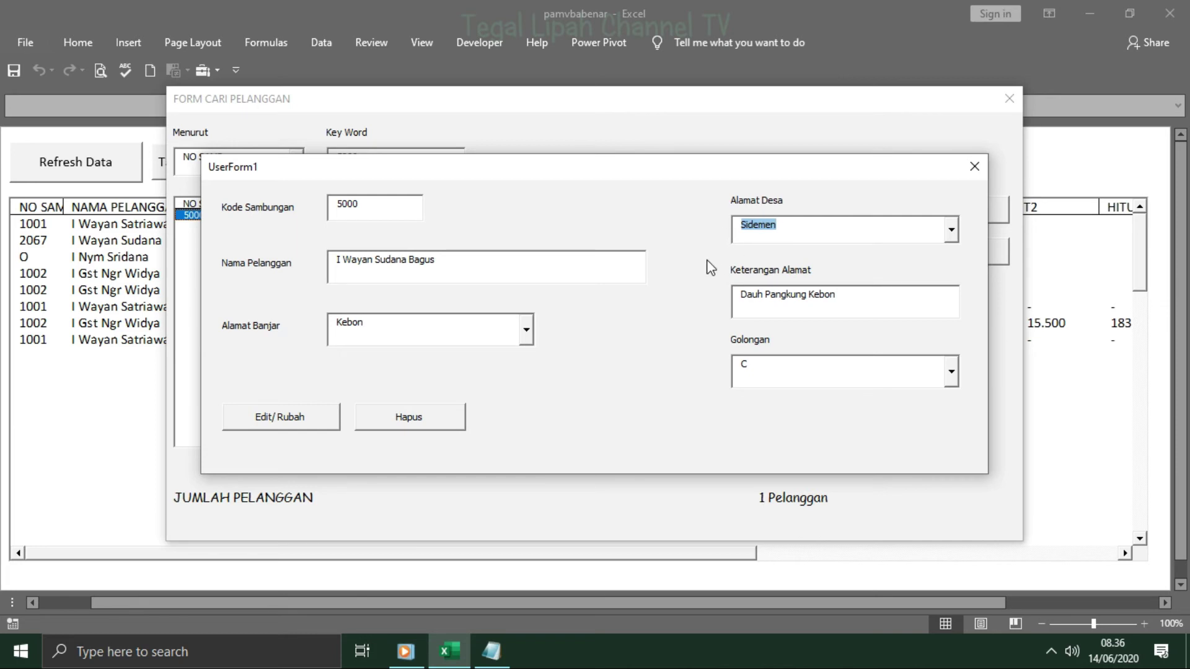
left_click(443, 264)
type("Genjing")
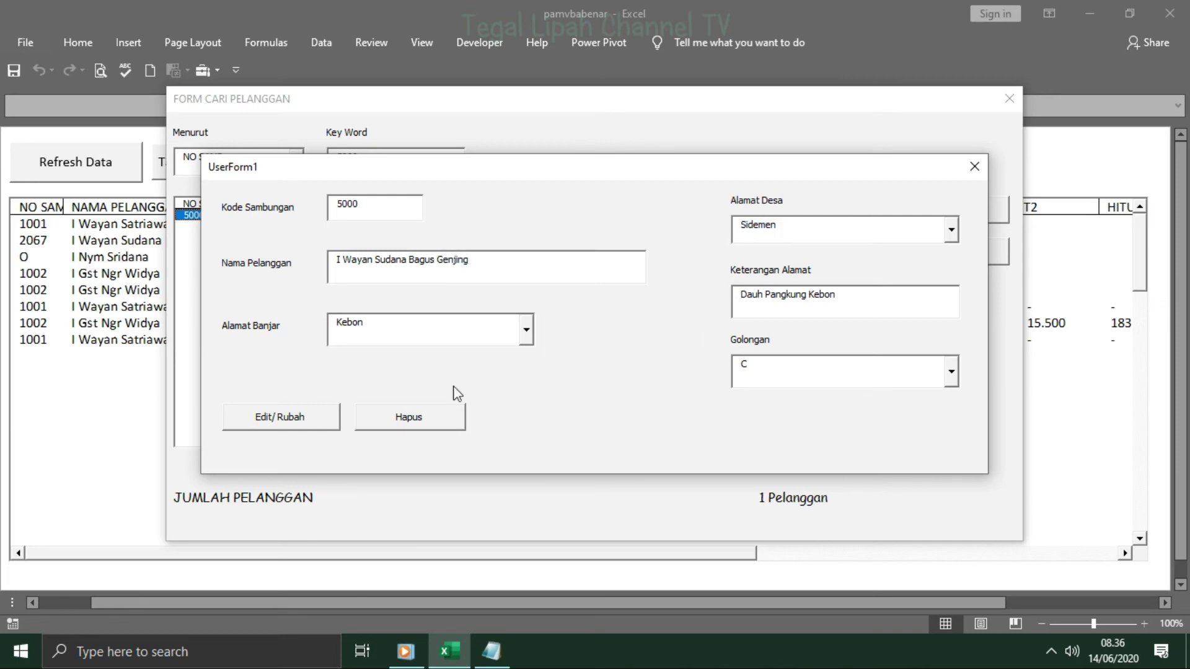
left_click(322, 419)
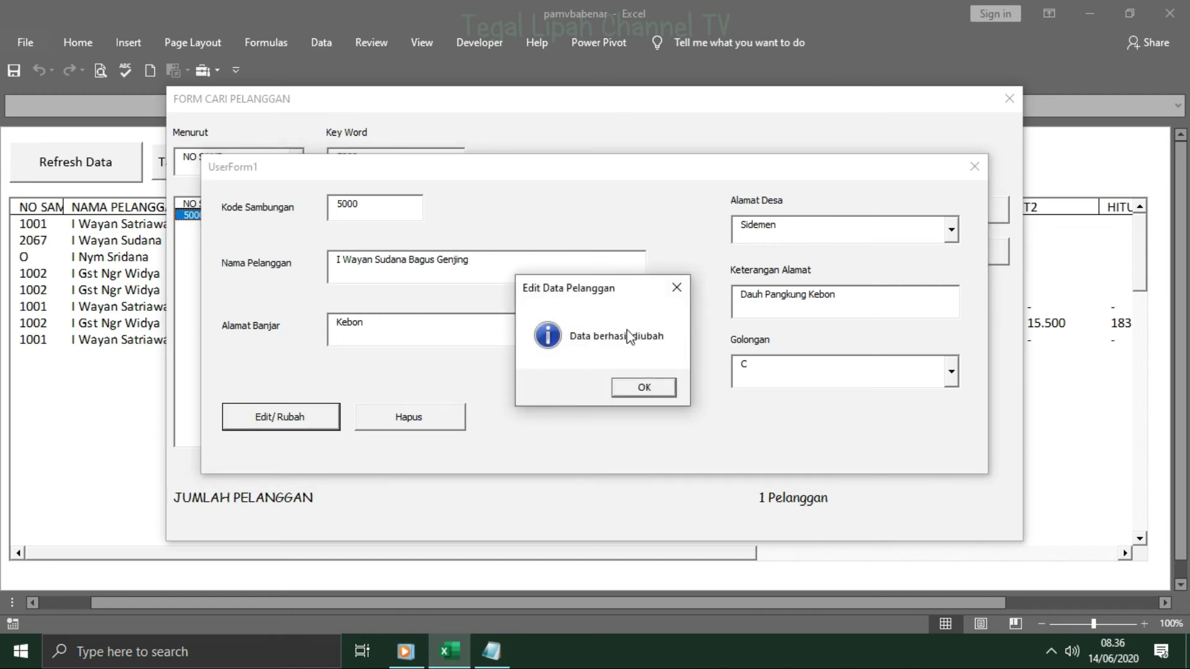
left_click(629, 388)
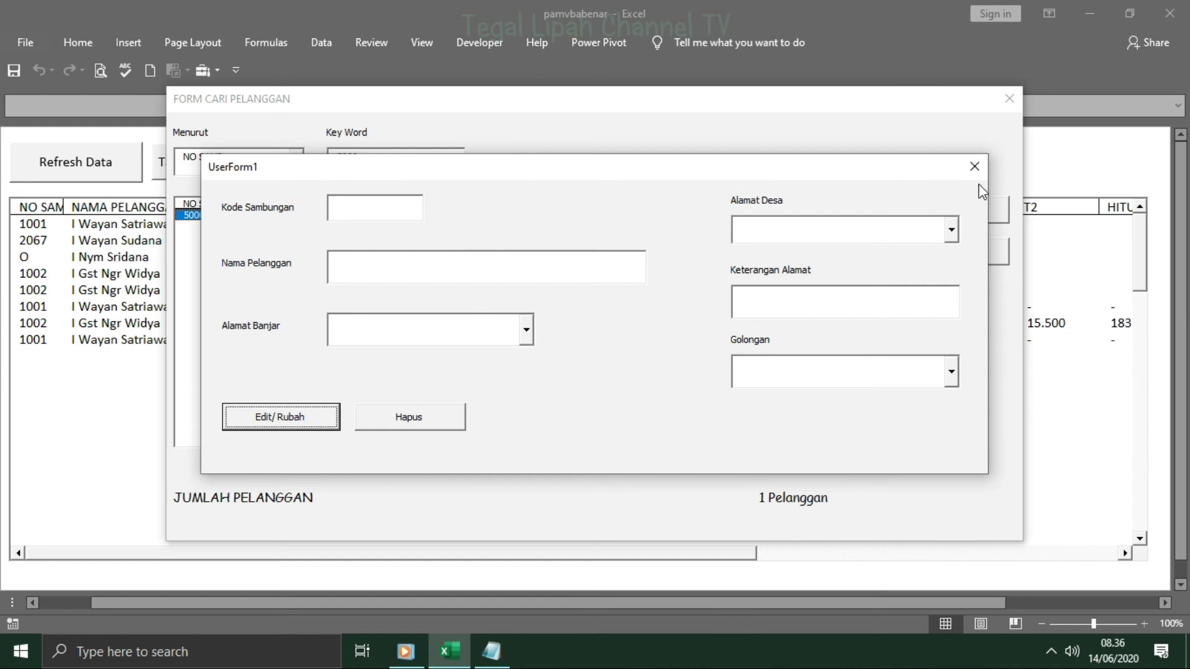
left_click(975, 166)
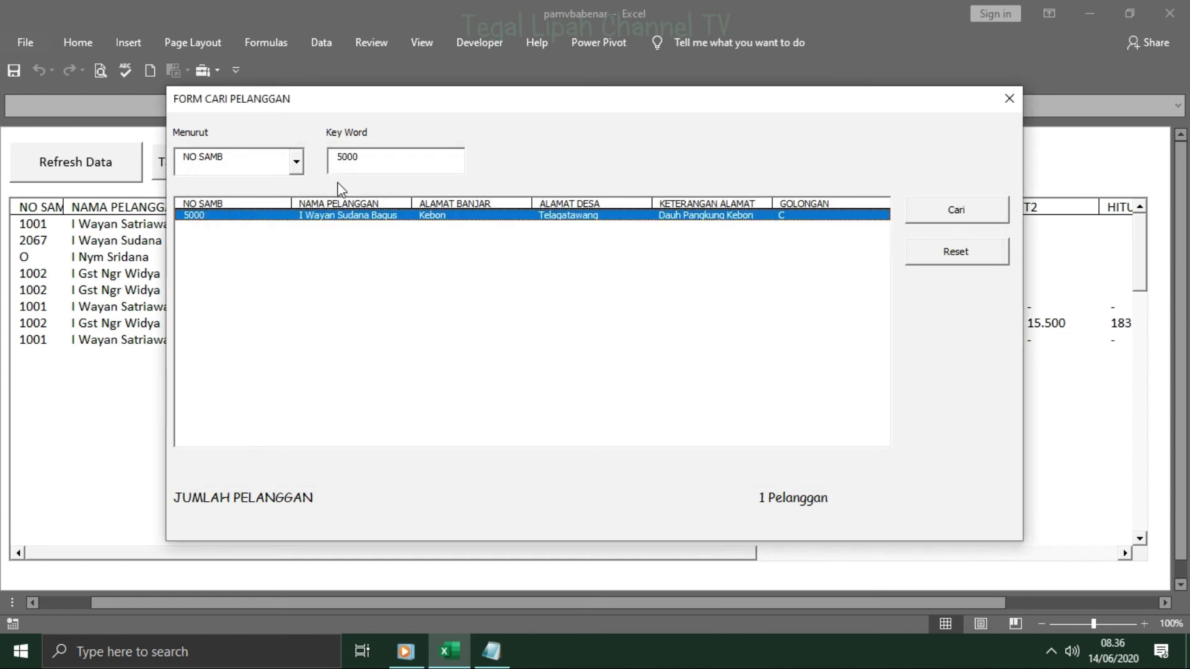
Repeat the search with the edited customer's connection number and open the record again
left_click_drag(359, 160, 310, 164)
type("5")
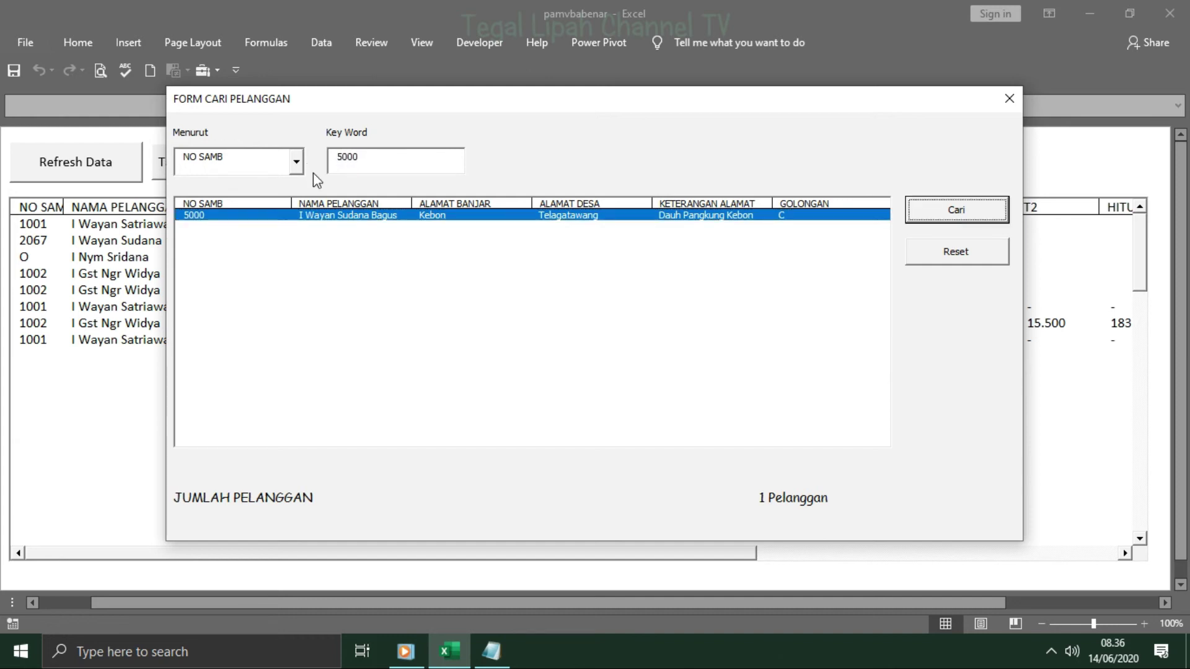
left_click(955, 210)
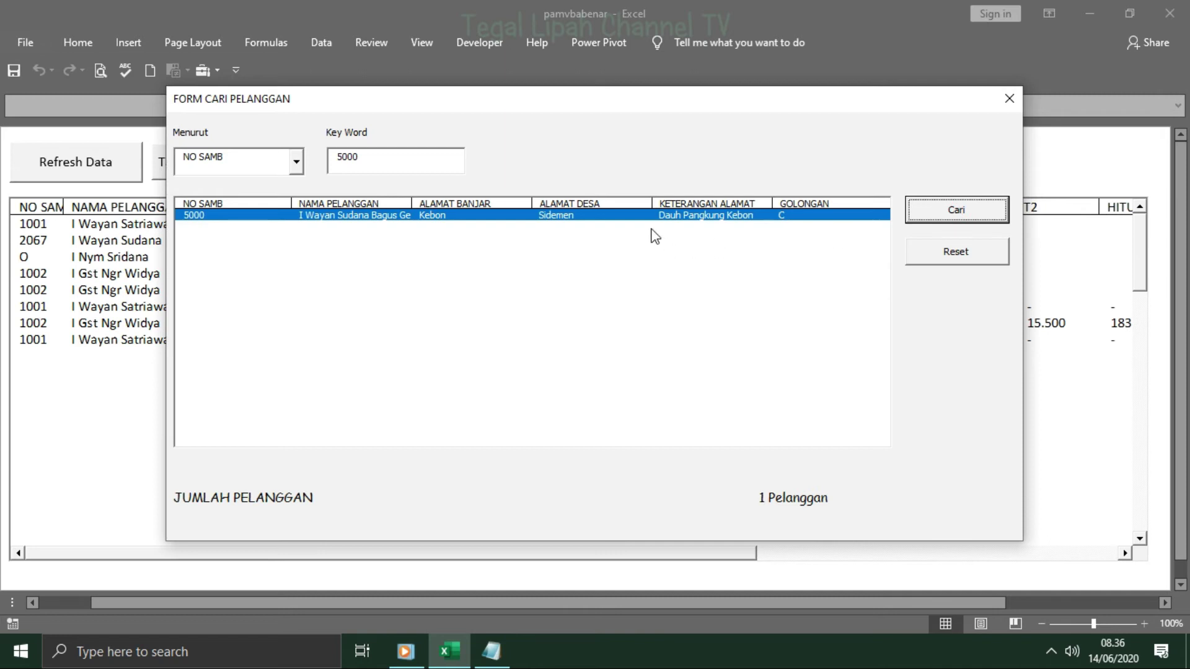
left_click(414, 219)
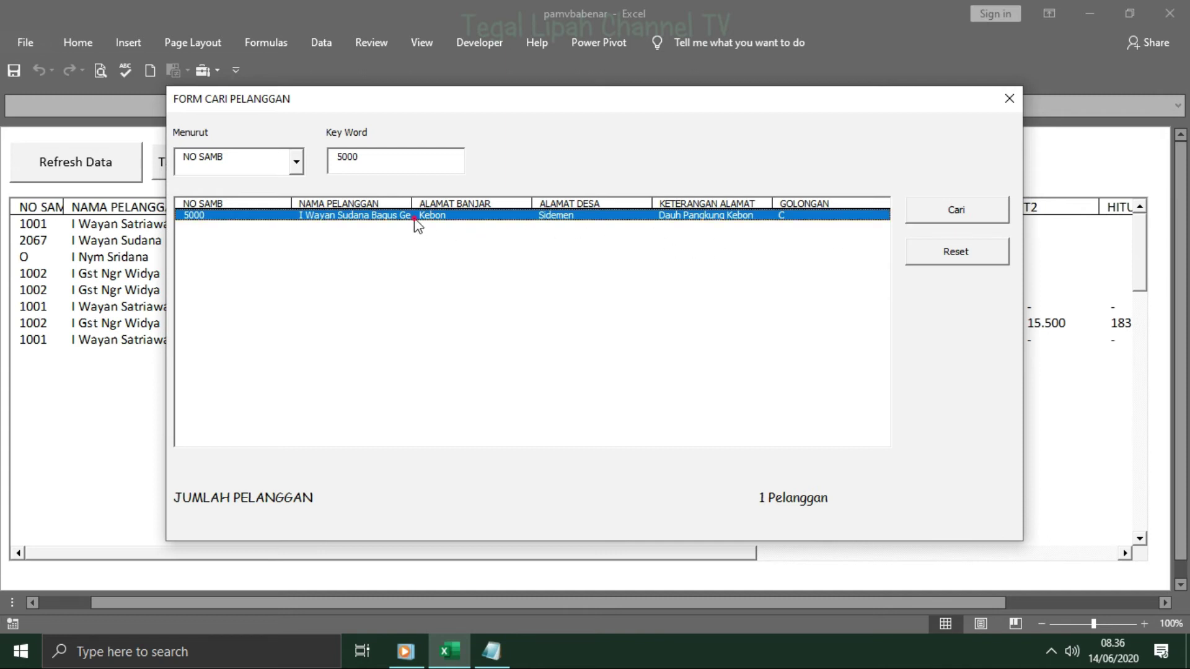
double_click(216, 220)
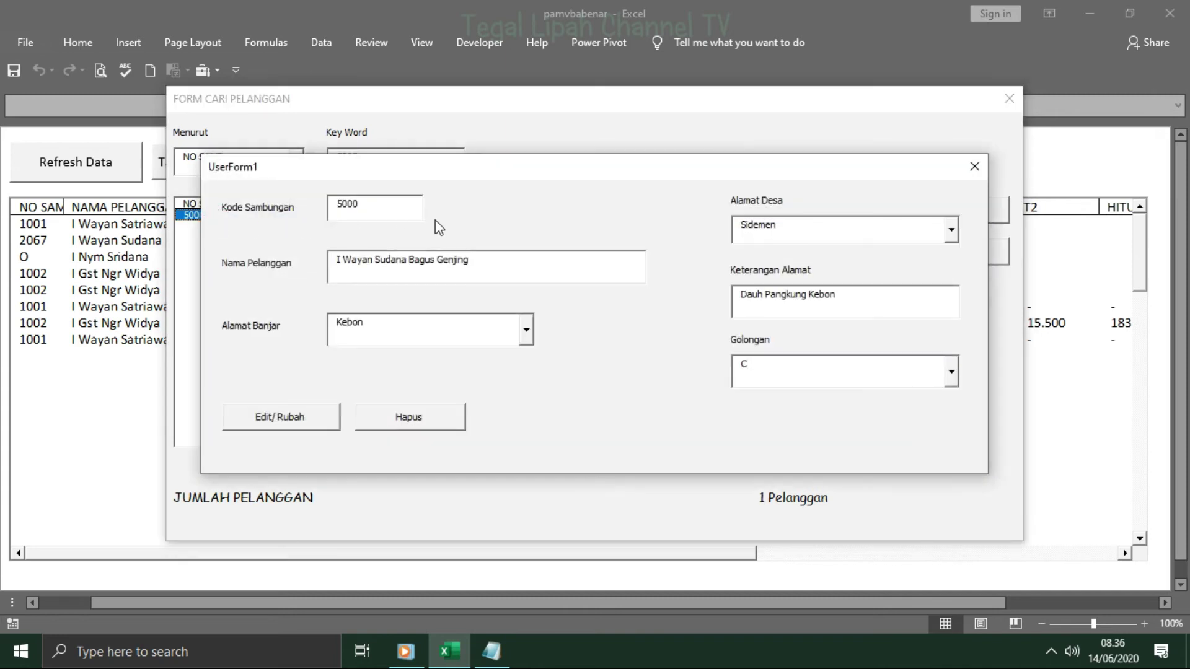
Delete the open customer record, confirm the deletion and close the record form
left_click(406, 420)
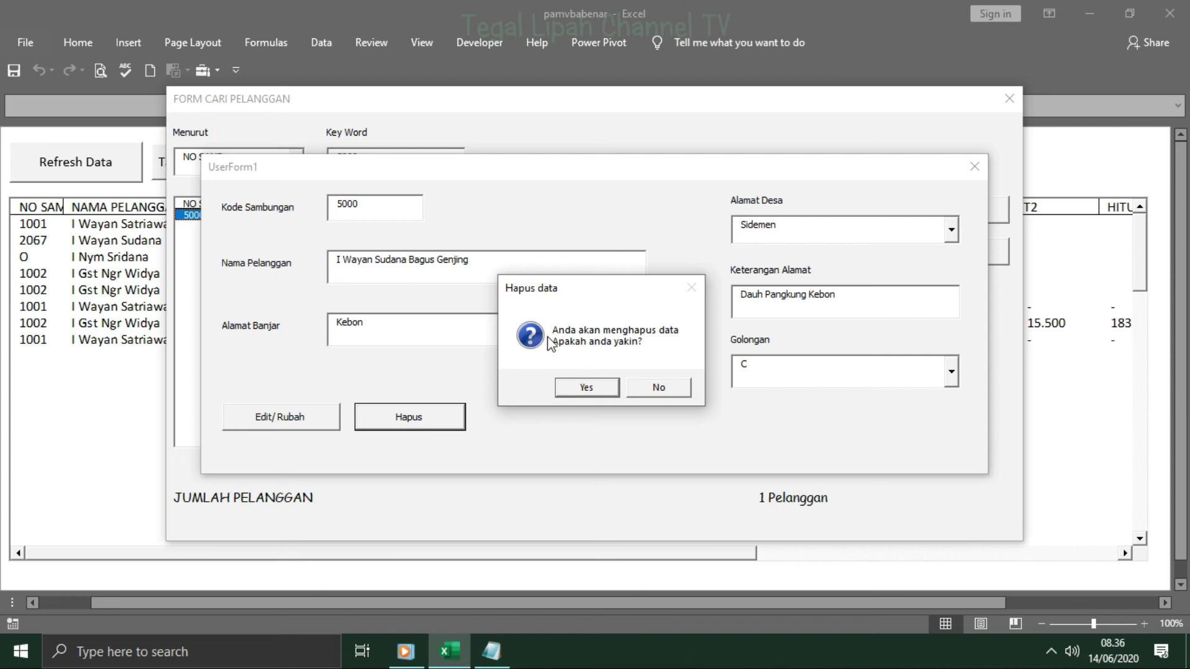
left_click(566, 389)
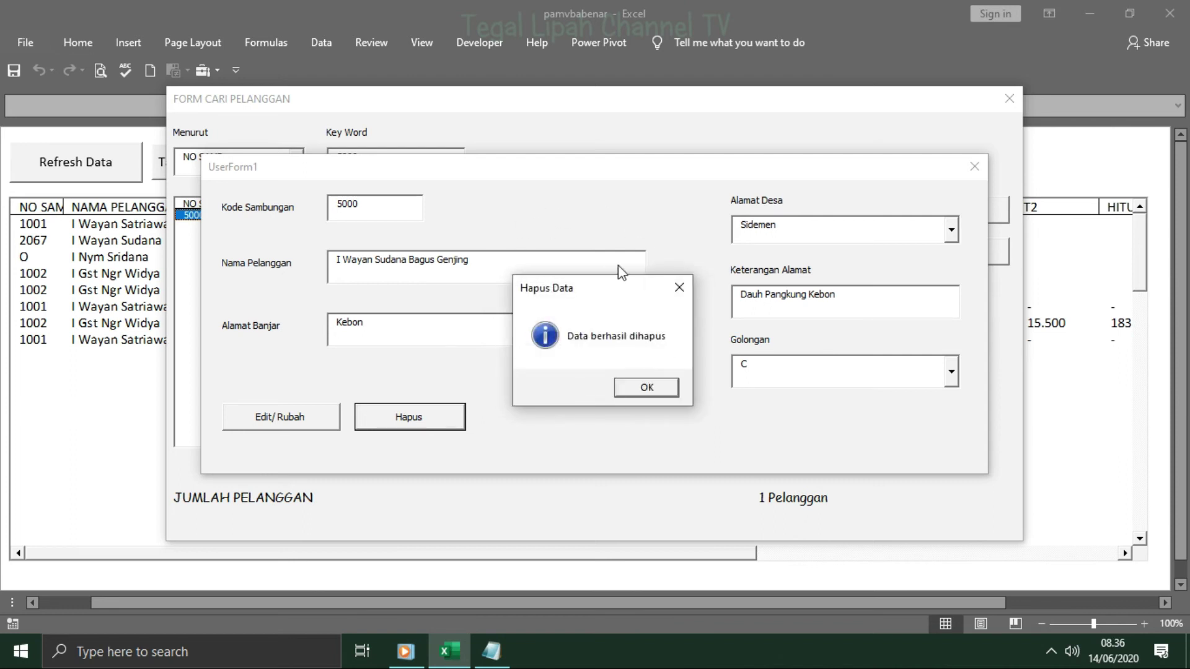
left_click(646, 388)
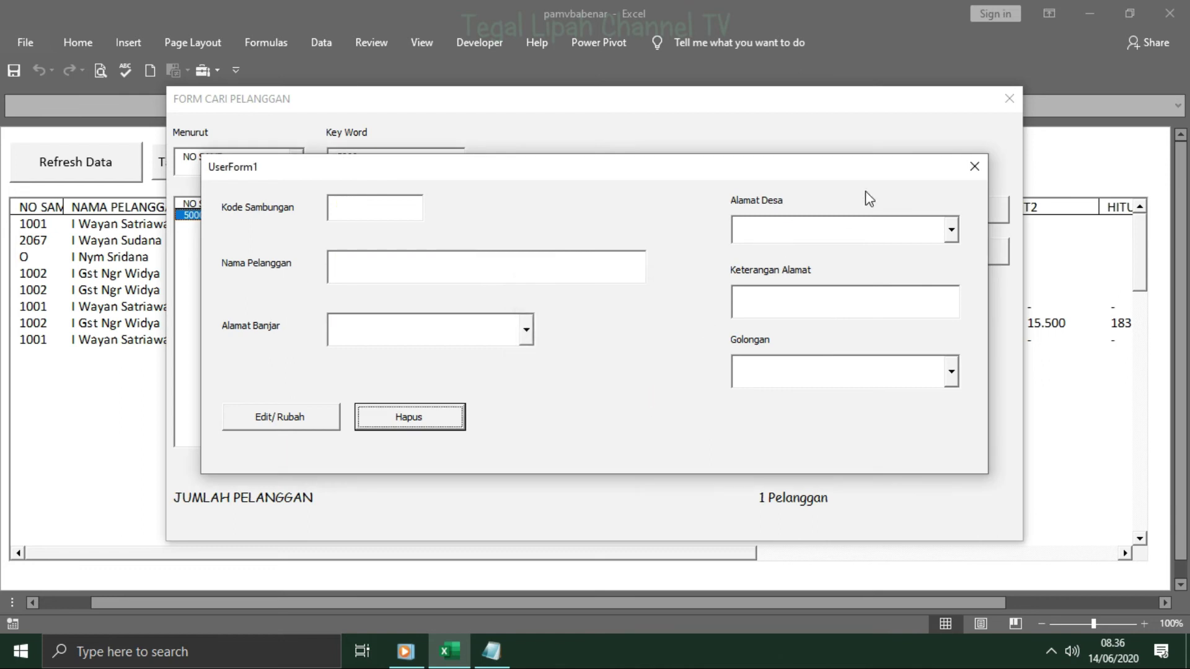
left_click(974, 167)
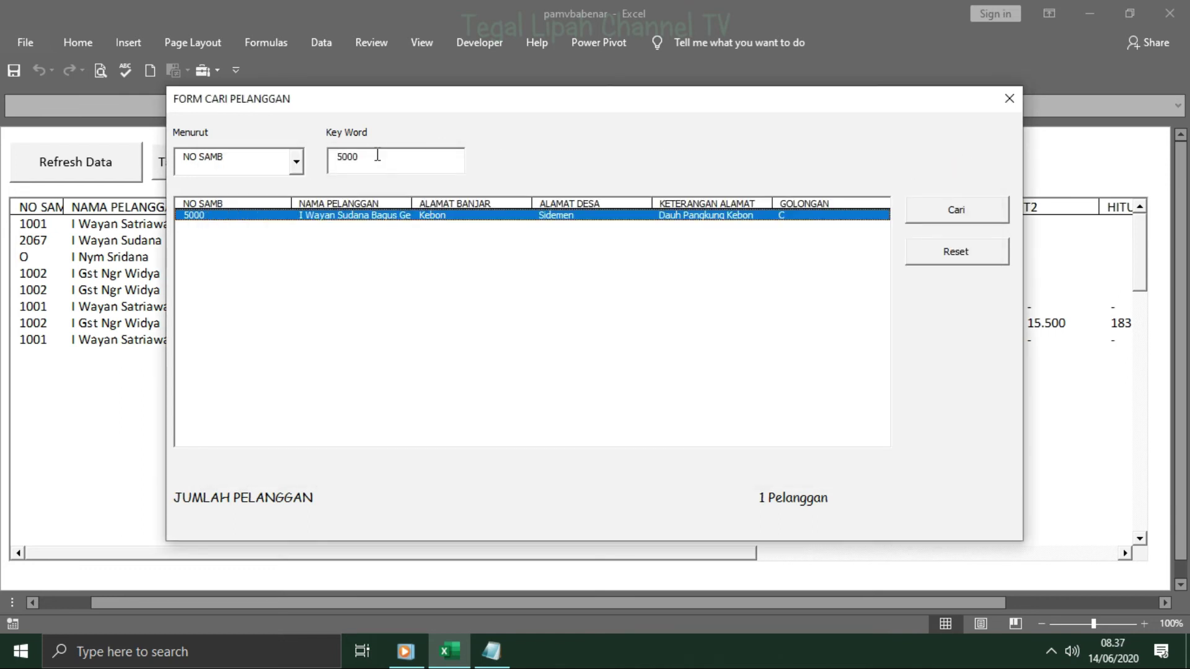
Search by NO SAMB for the deleted customer's connection number to check the deletion, and reset and close the search form
left_click(296, 163)
left_click(222, 184)
left_click(384, 165)
type("5")
left_click(988, 208)
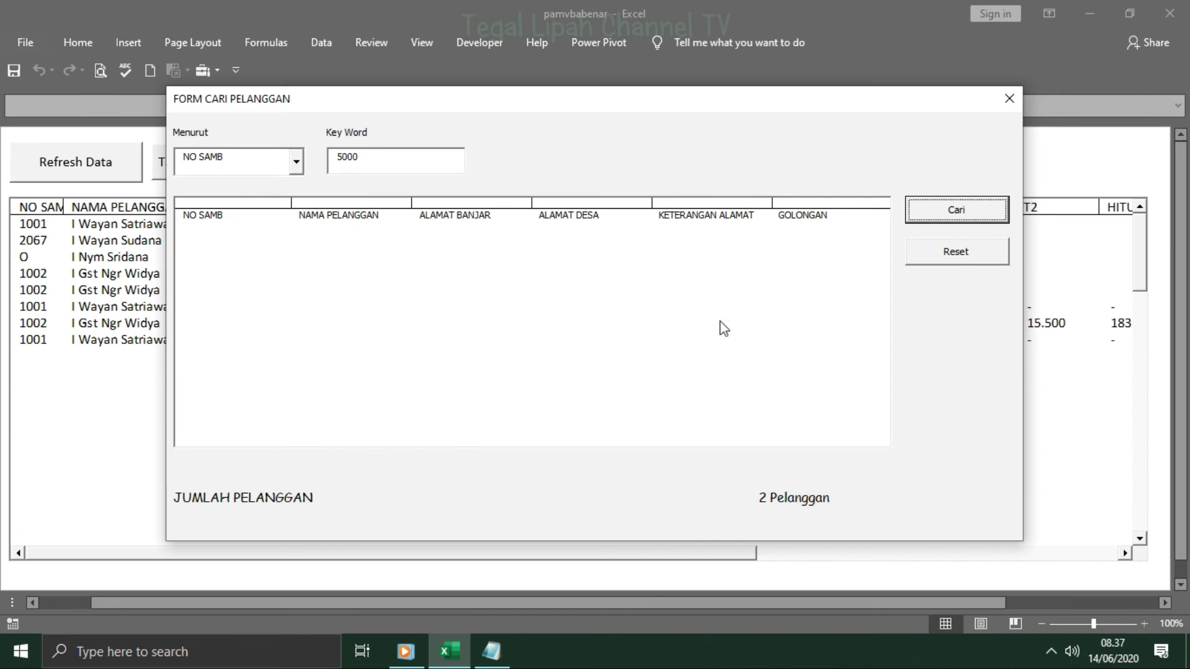
left_click(958, 250)
left_click(1012, 102)
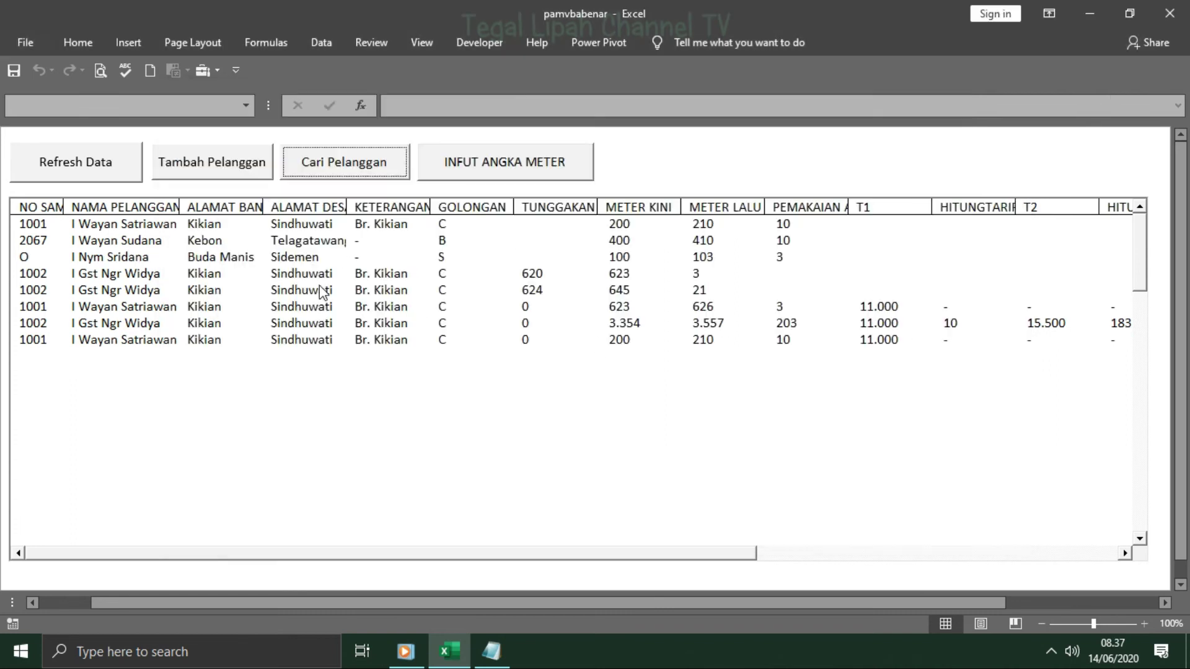
Open the INFUT ANGKA METER form and enter the customer's connection number in Kode Sambungan
left_click(474, 166)
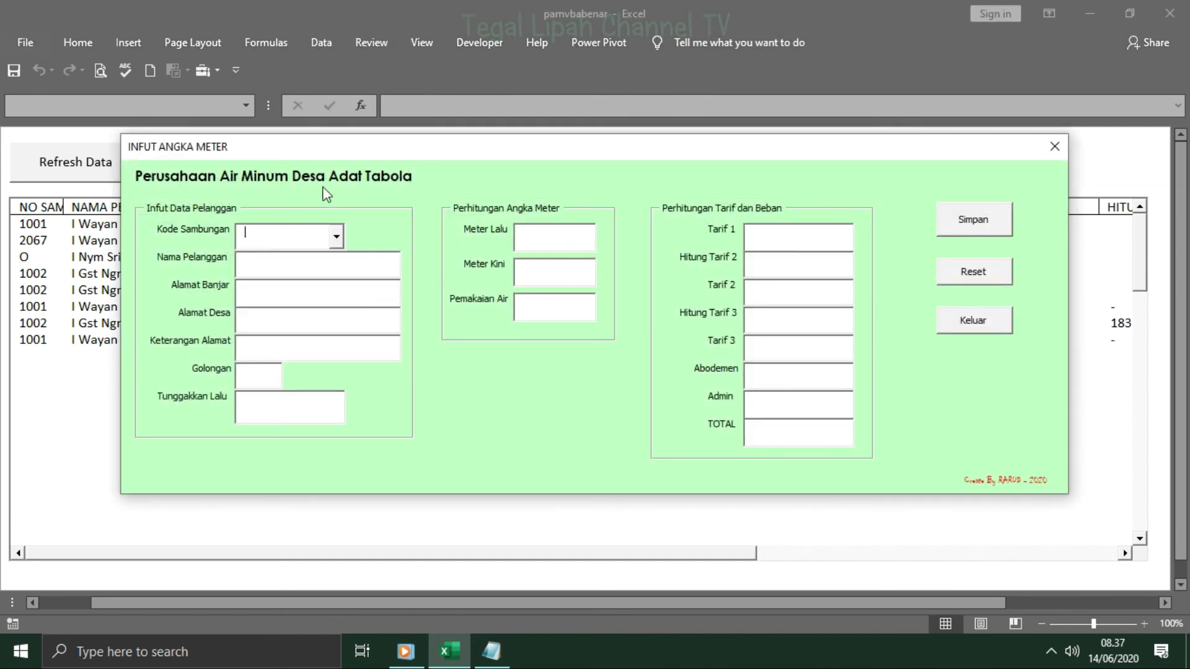
left_click(336, 236)
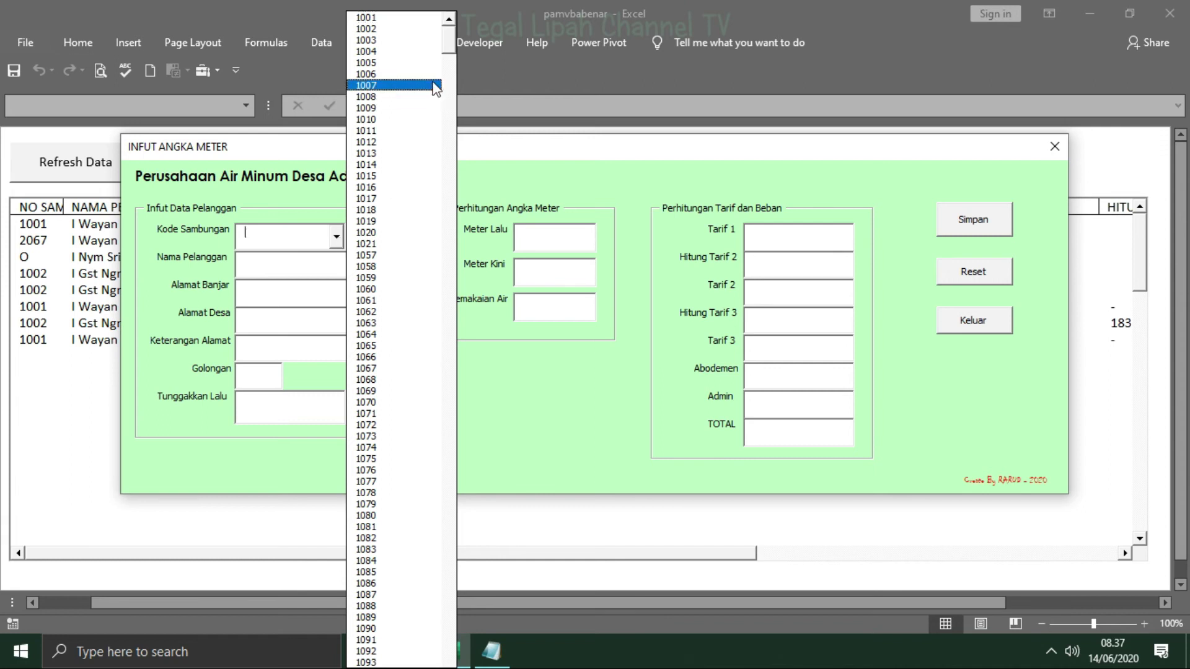
mouse_move(450, 47)
left_mouse_down()
mouse_move(436, 387)
mouse_move(447, 28)
left_mouse_up()
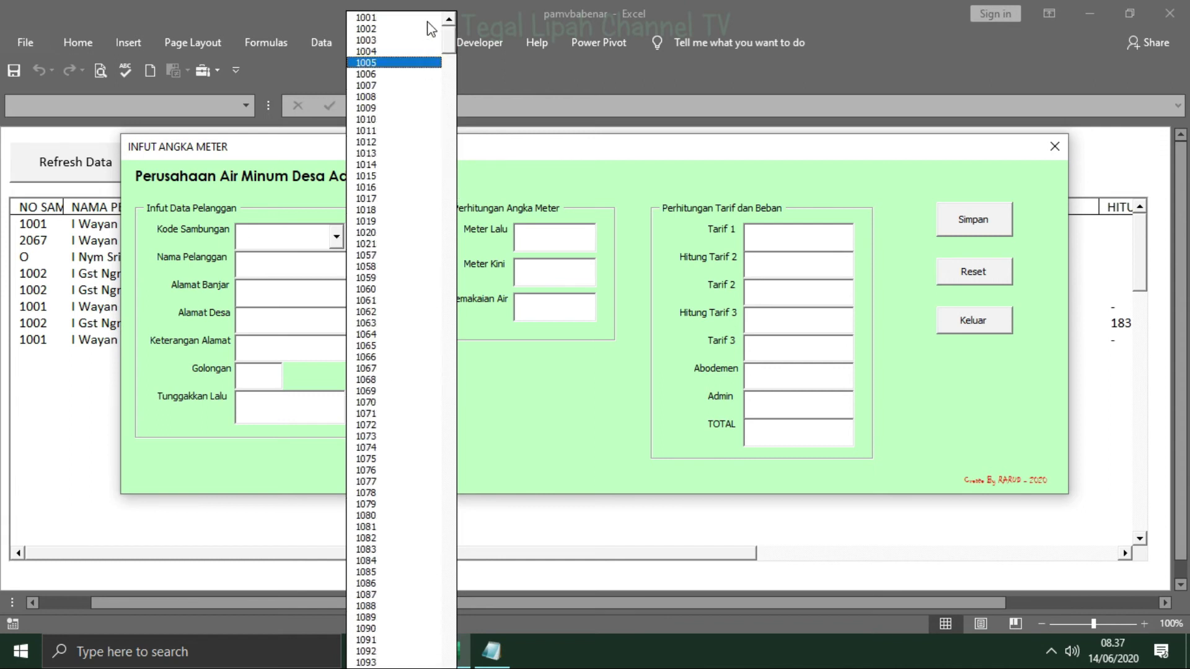
left_click(254, 245)
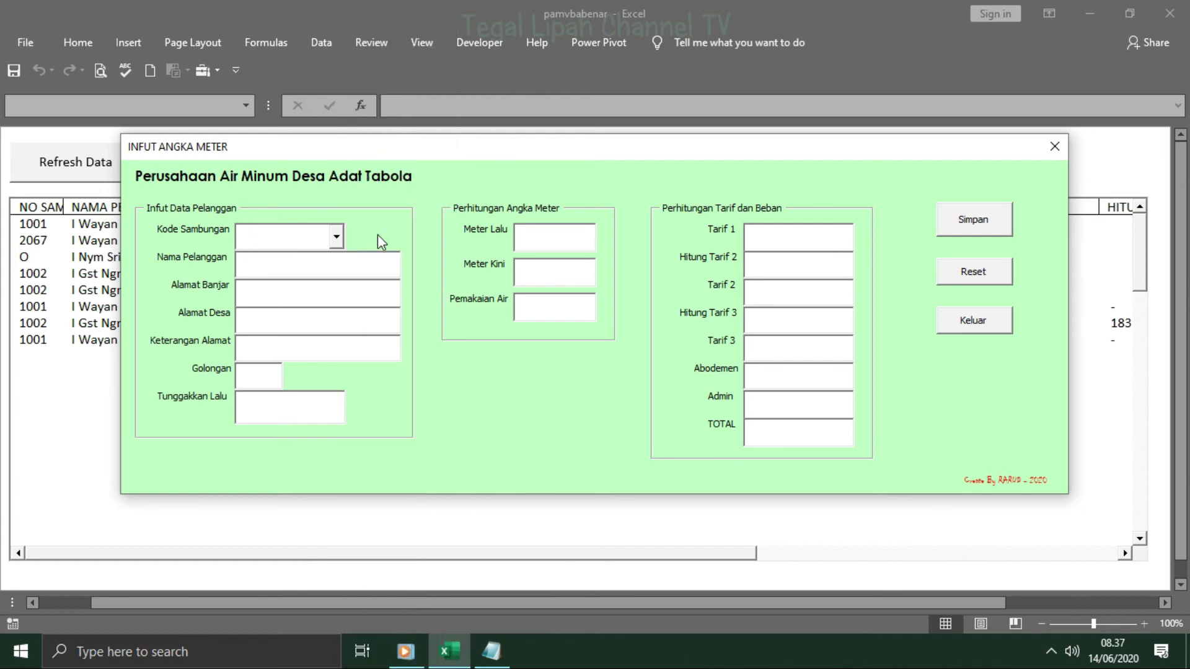
type("2067")
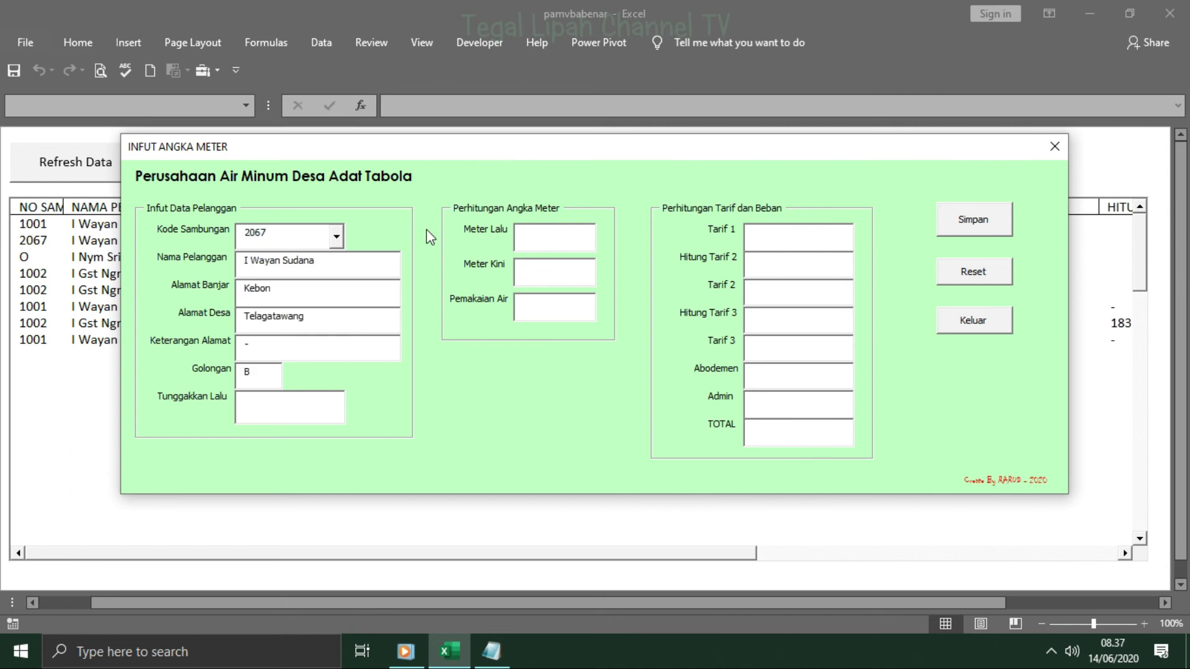
Fill in Tunggakkan Lalu 0, Meter Lalu 623 and Meter Kini 690 for the customer
key("Tab")
key("Tab")
key("Tab")
key("Tab")
type("623")
key("Tab")
type("625")
key("BackSpace")
key("BackSpace")
type("690")
key("BackSpace")
key("BackSpace")
key("BackSpace")
type("90")
Step through the Perhitungan Tarif dan Beban fields to calculate the tariffs, Abodemen, Admin and TOTAL
left_click(758, 234)
key("Return")
key("Return")
key("Return")
key("Return")
key("Return")
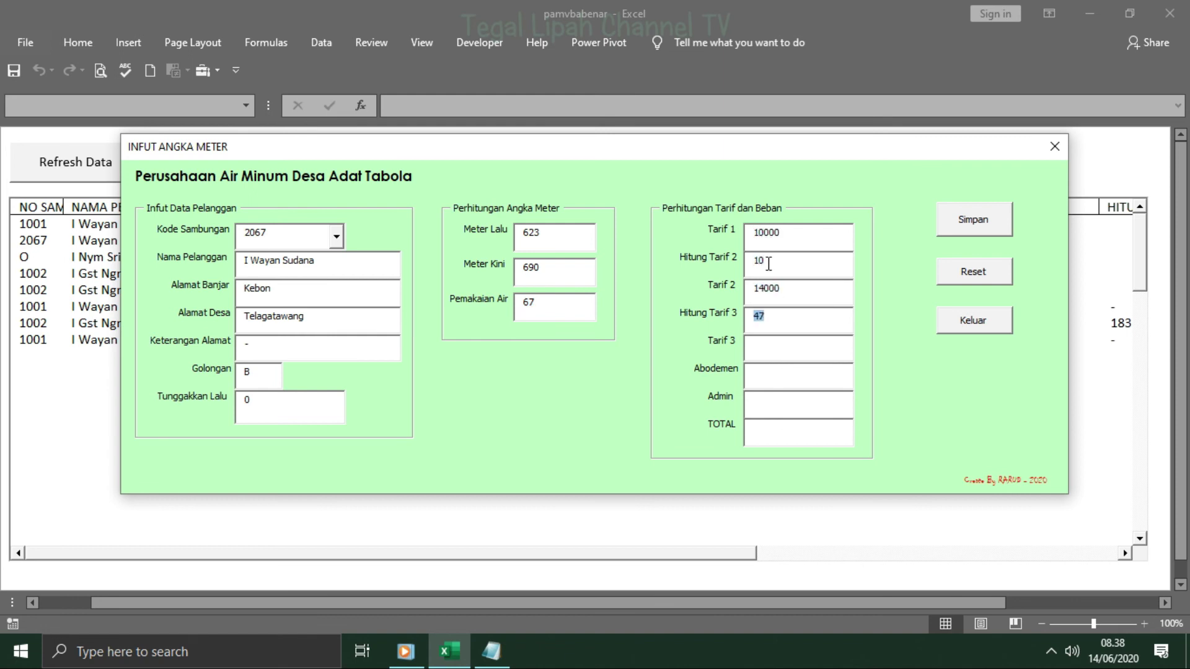
key("Return")
key("Return")
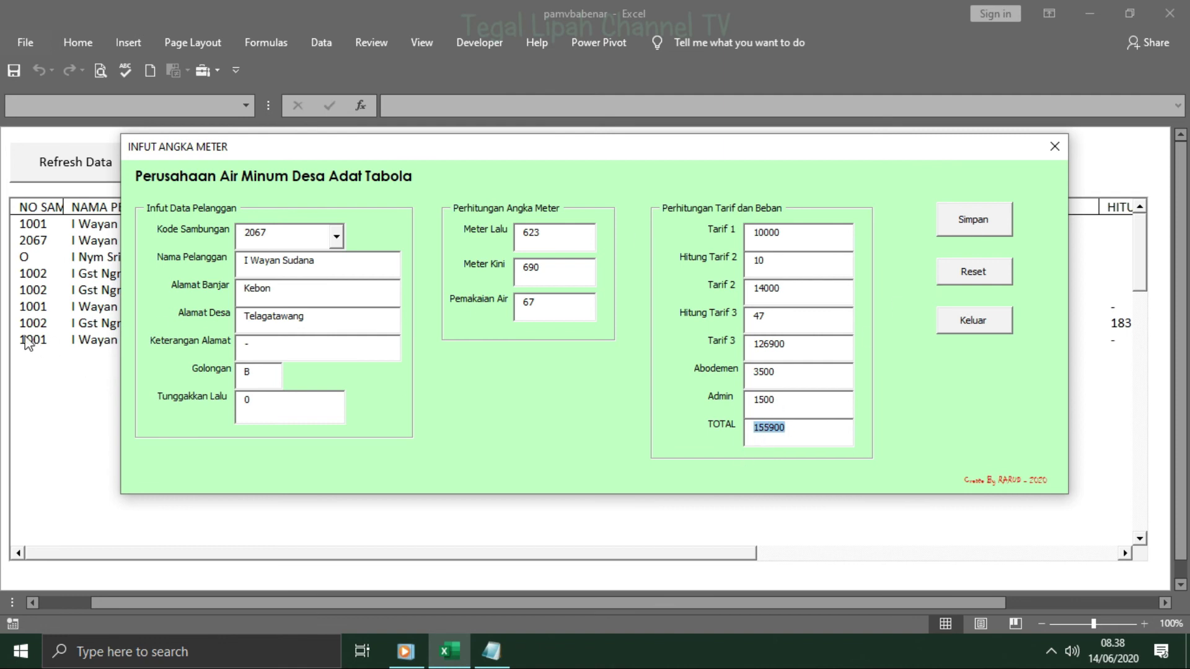
Save the meter entry, exit the form and select the newly added row in the data list
left_click(972, 218)
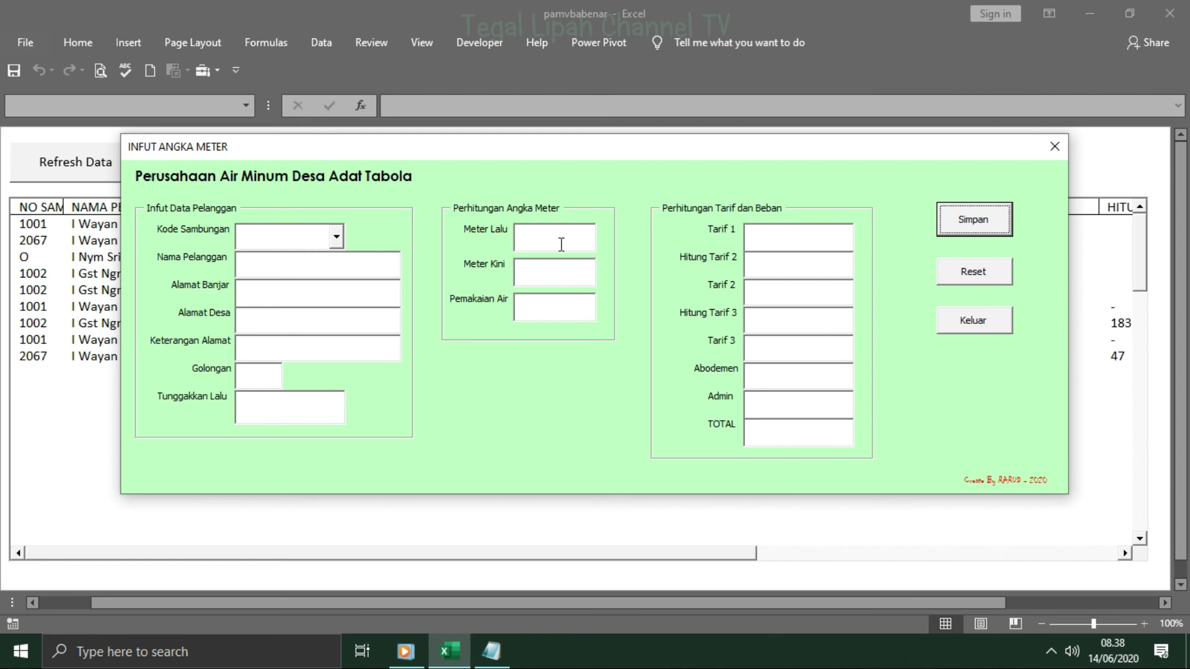
left_click(968, 322)
left_click(115, 361)
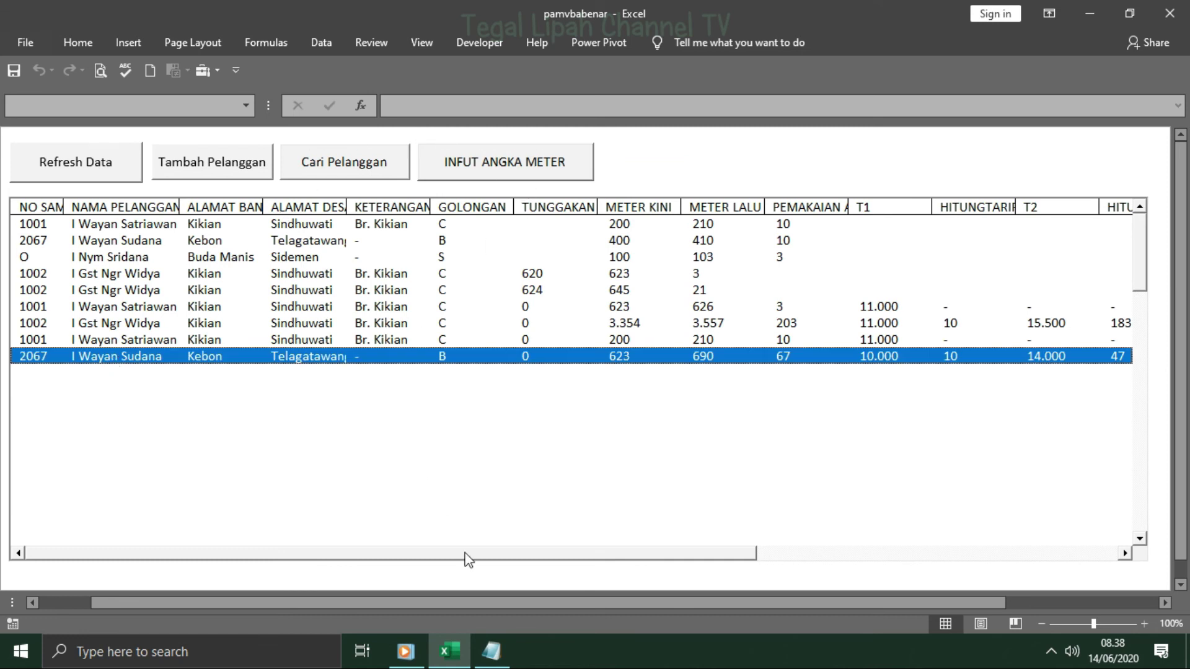
Switch to Notepad and replace all the text with "ok itu sekilas tentang aplikasi PAMD", ending with a line break
left_click(492, 651)
key("ctrl+a")
key("Delete")
type("ok itu ")
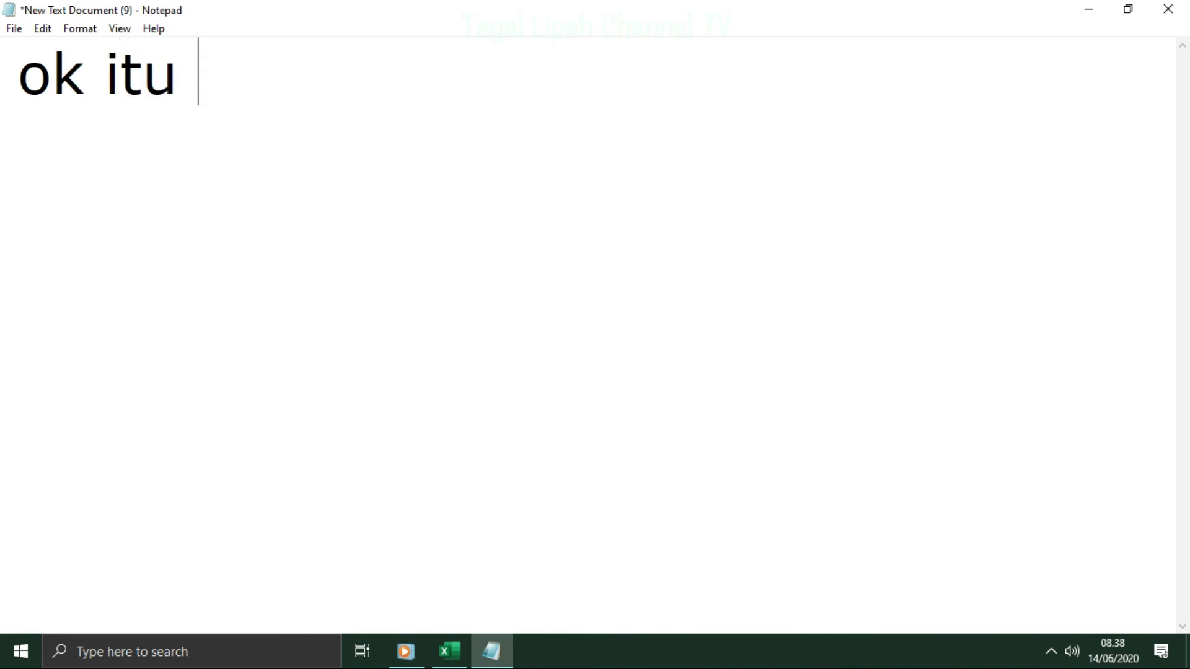
type("sekilas t")
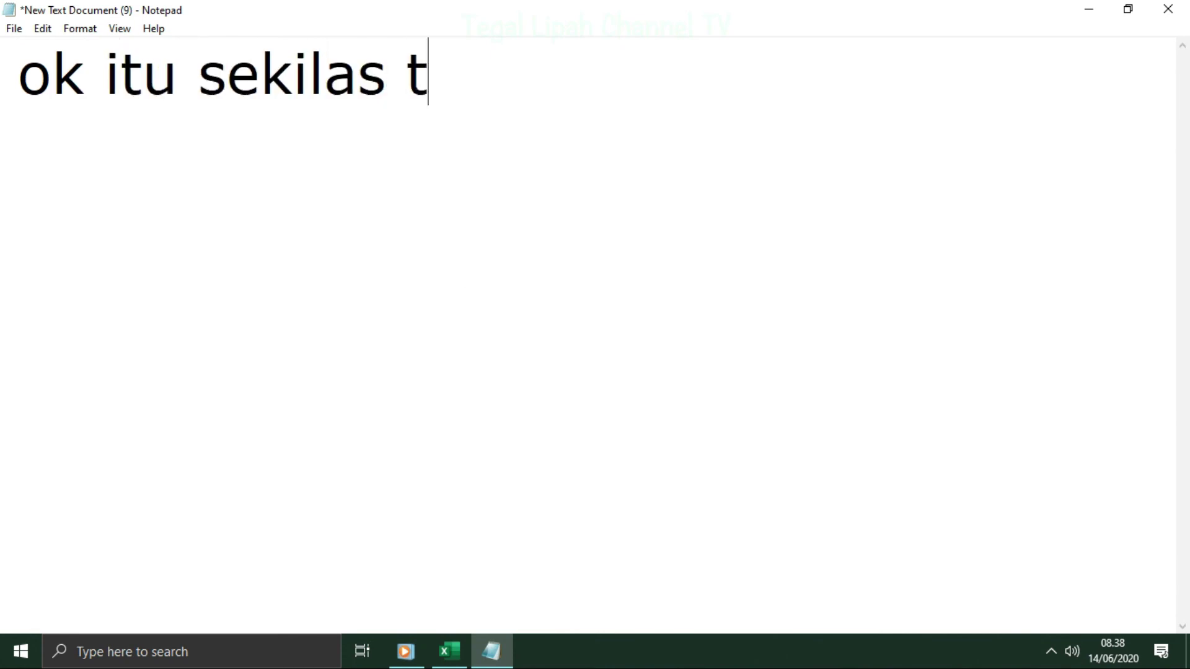
type("entang aplikasi")
key("BackSpace")
type("asi ")
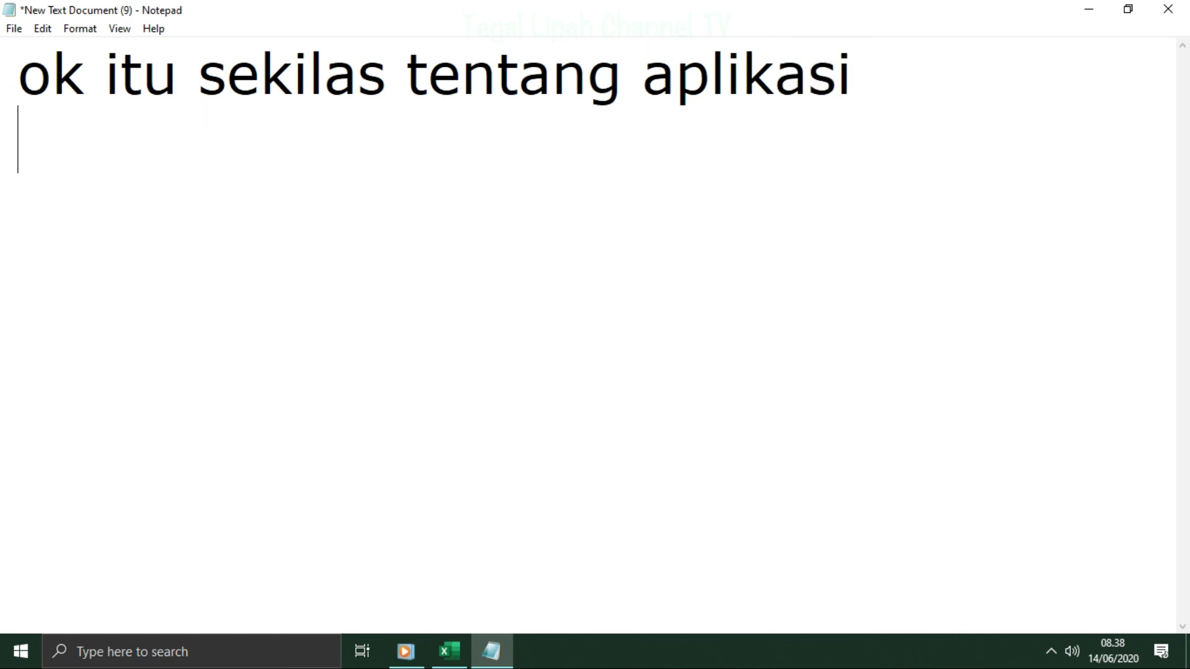
type("PMA")
key("BackSpace")
key("BackSpace")
type("AMD")
key("Return")
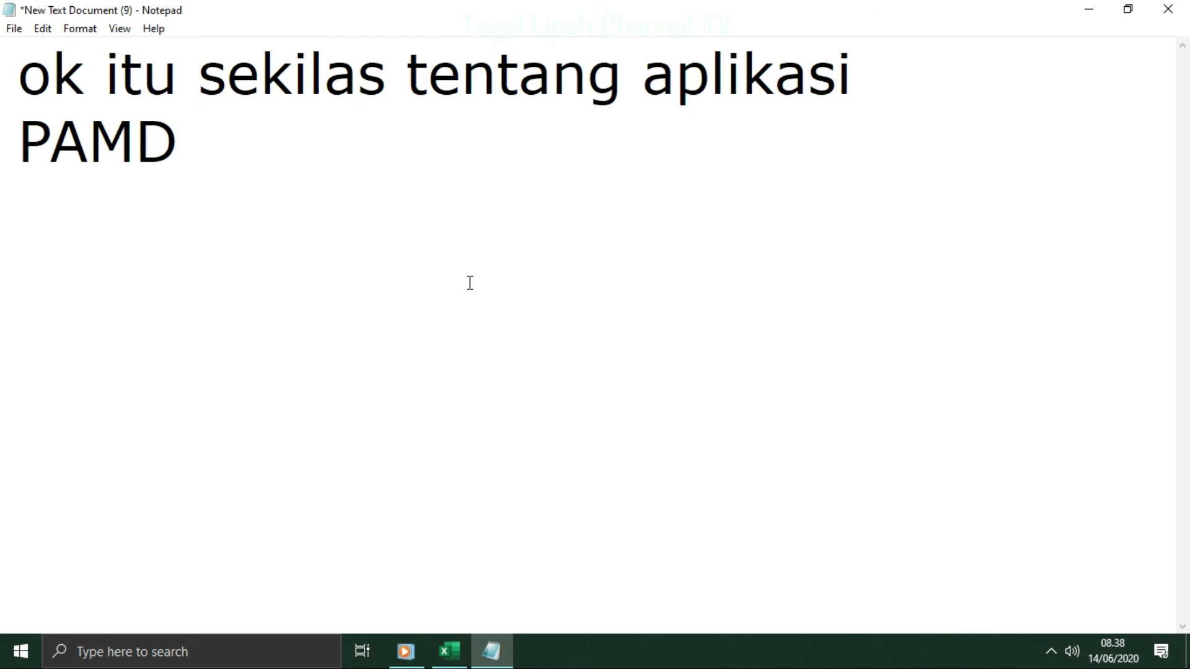
Add the line "namun itu belum lengkap" below the PAMD text and start a new line
type("naa")
key("BackSpace")
type("m")
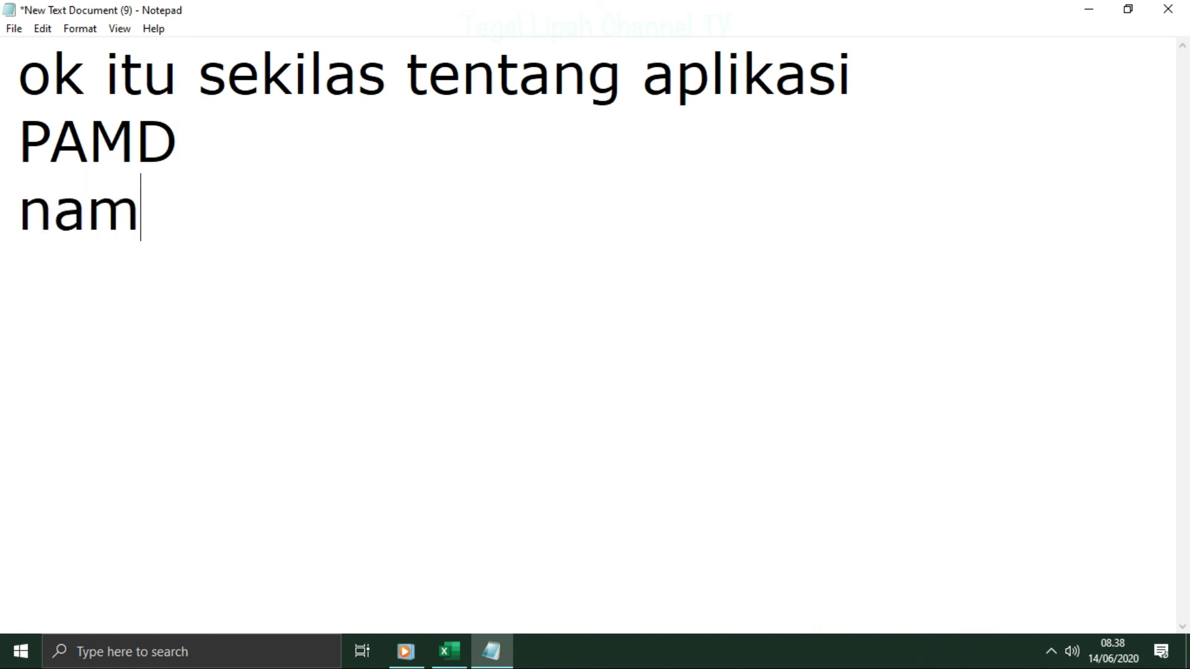
type("un itu belum ")
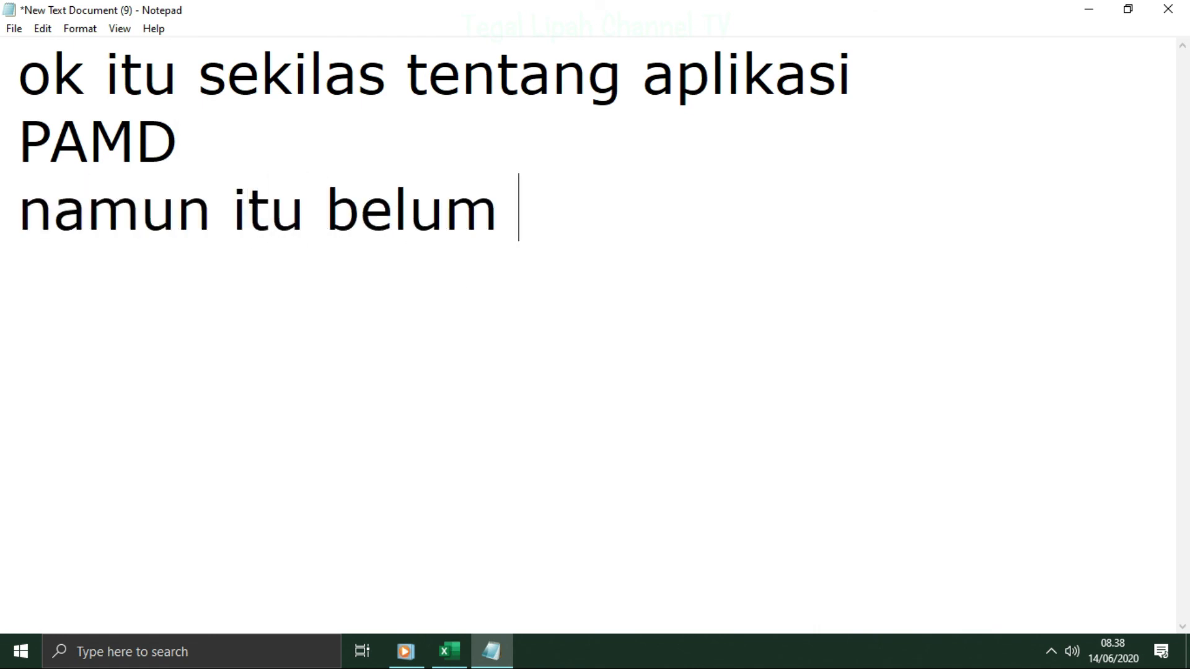
type("lengkap")
key("Return")
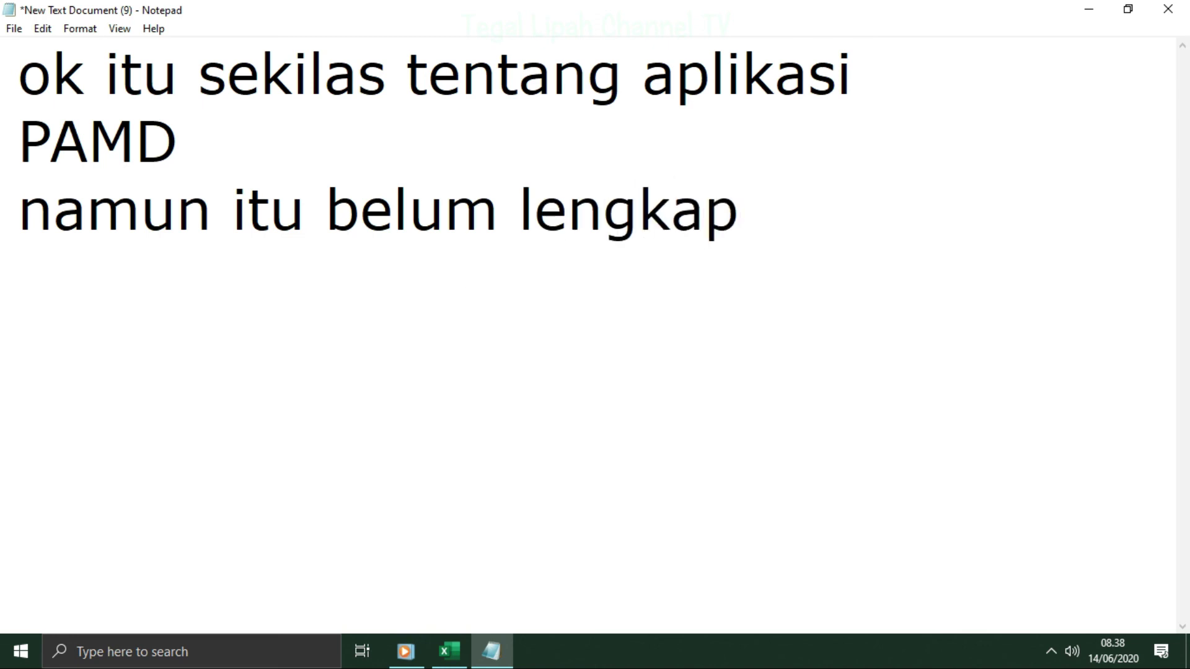
Add the line "karena belum ada kwitansi dst" below the existing text and start a new line
type("karena belum ada k")
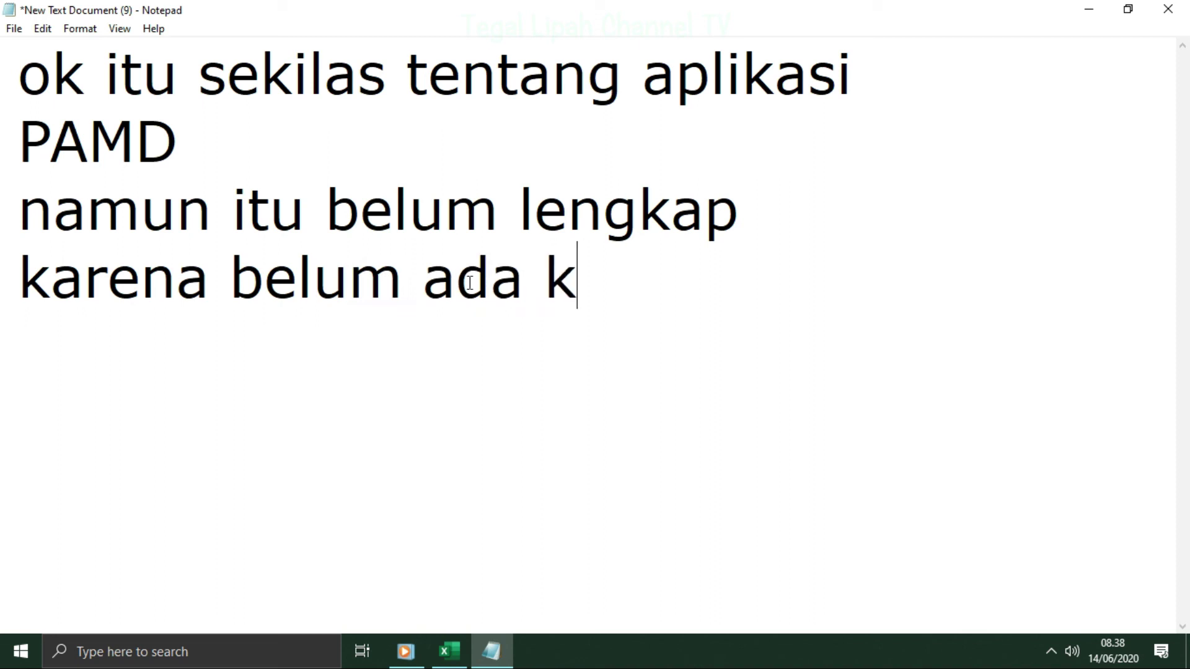
type("witansi d")
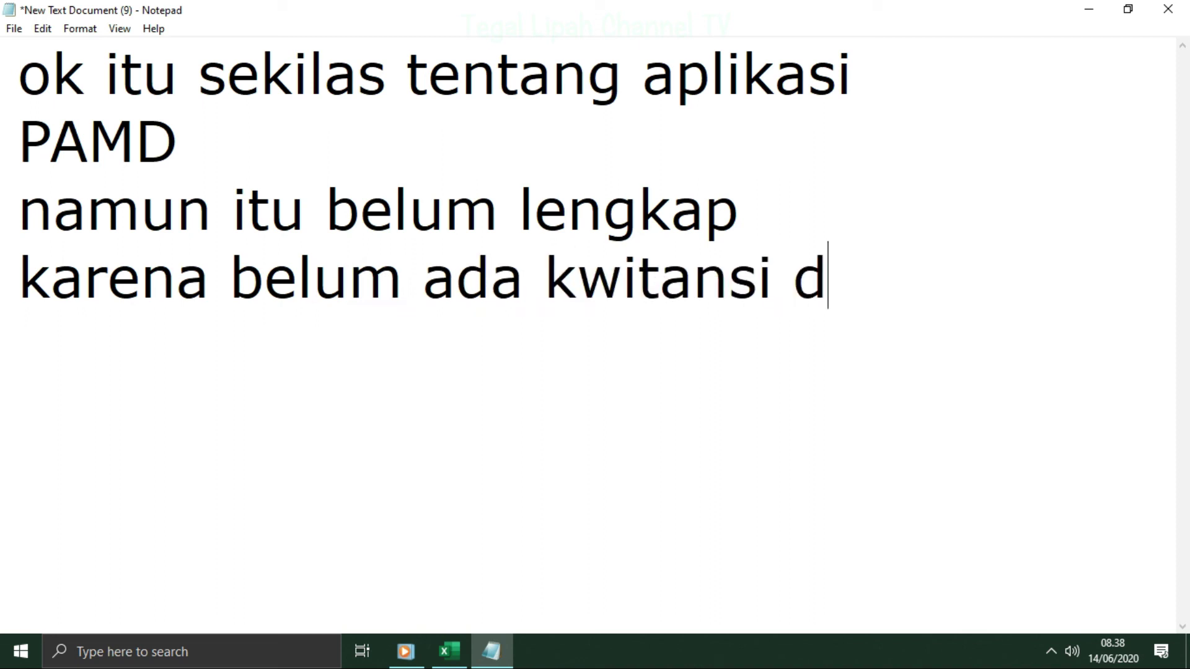
type("st")
key("Return")
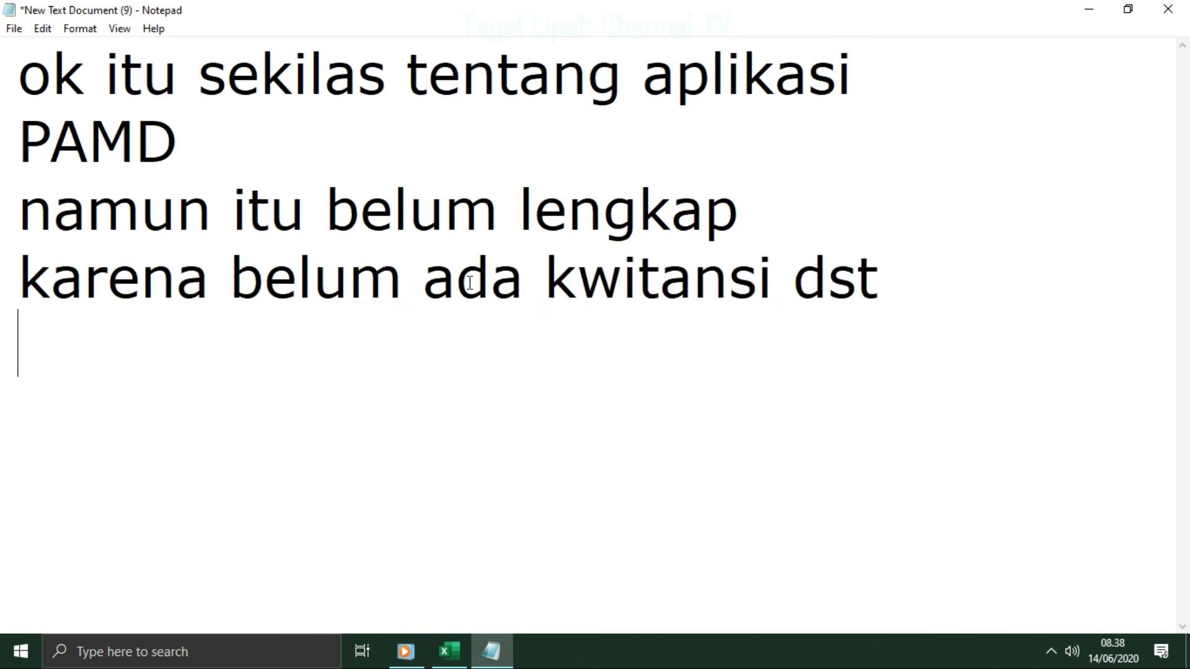
Replace all the text with the lines "ditunggu ya" and "semoga segera bisa selesai", ending with a line break
key("ctrl+a")
key("Delete")
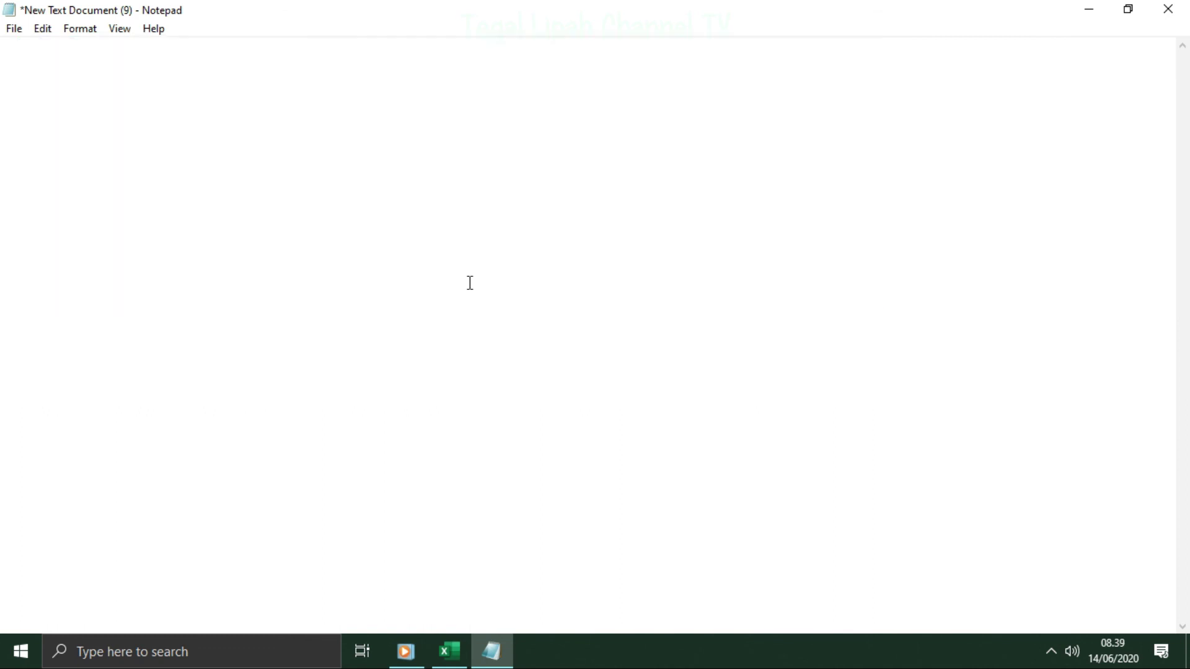
type("ditunggu ")
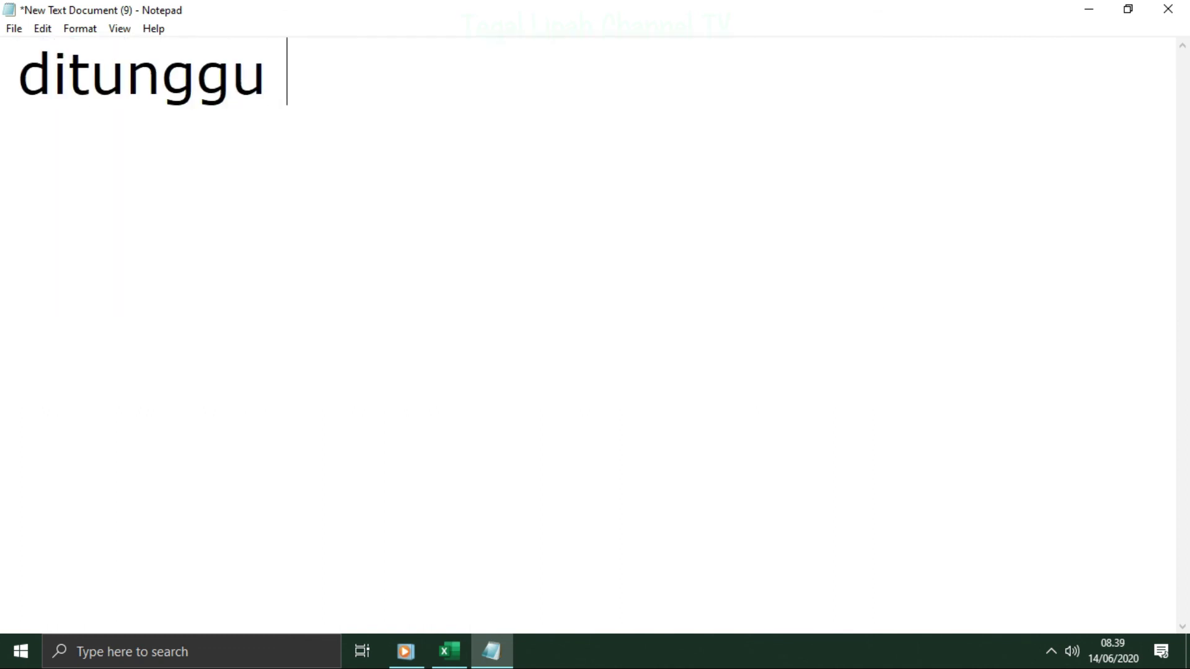
type("ya ")
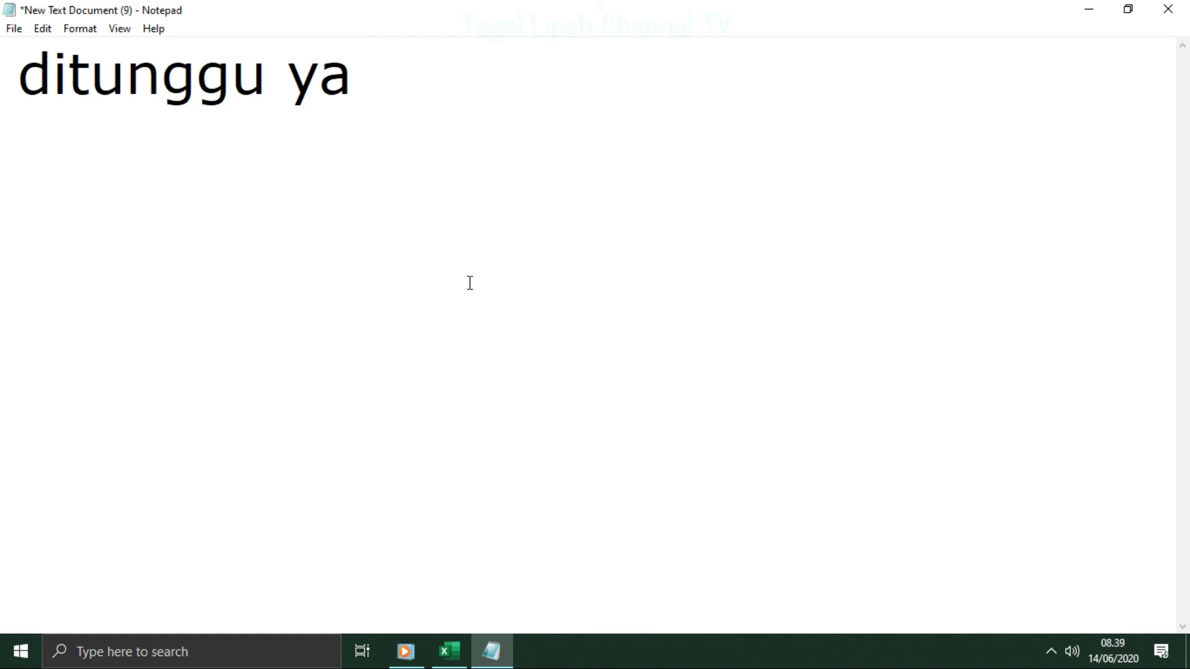
type("semog")
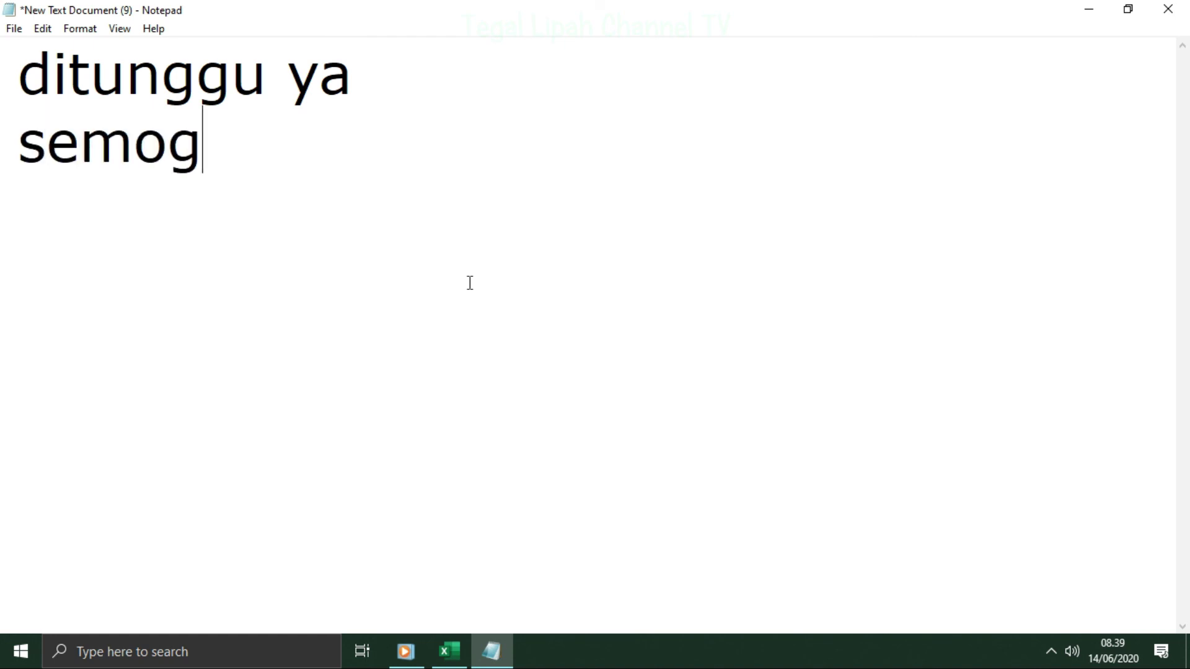
type("a segera ")
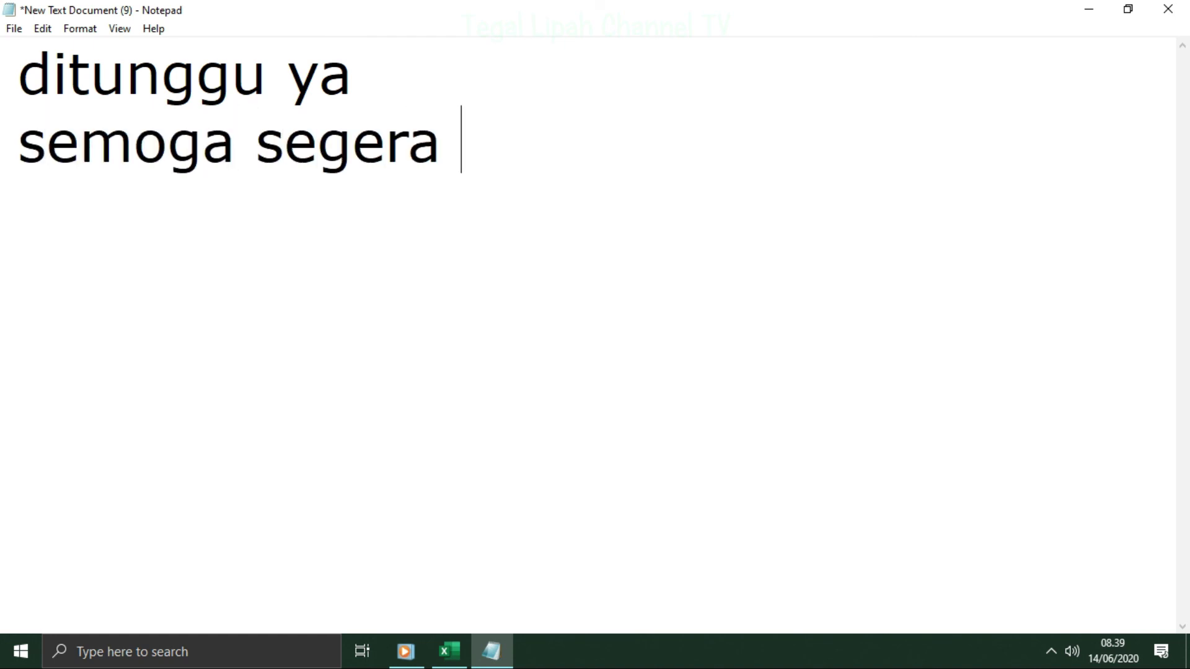
type("bisa se")
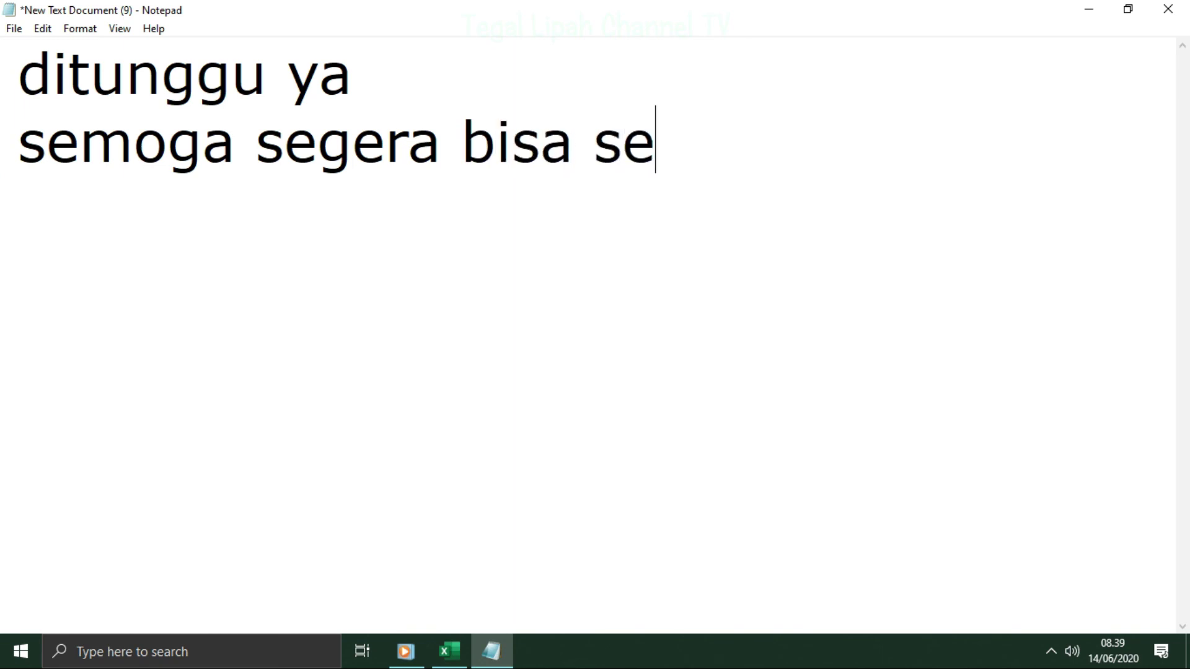
type("lesai")
key("Return")
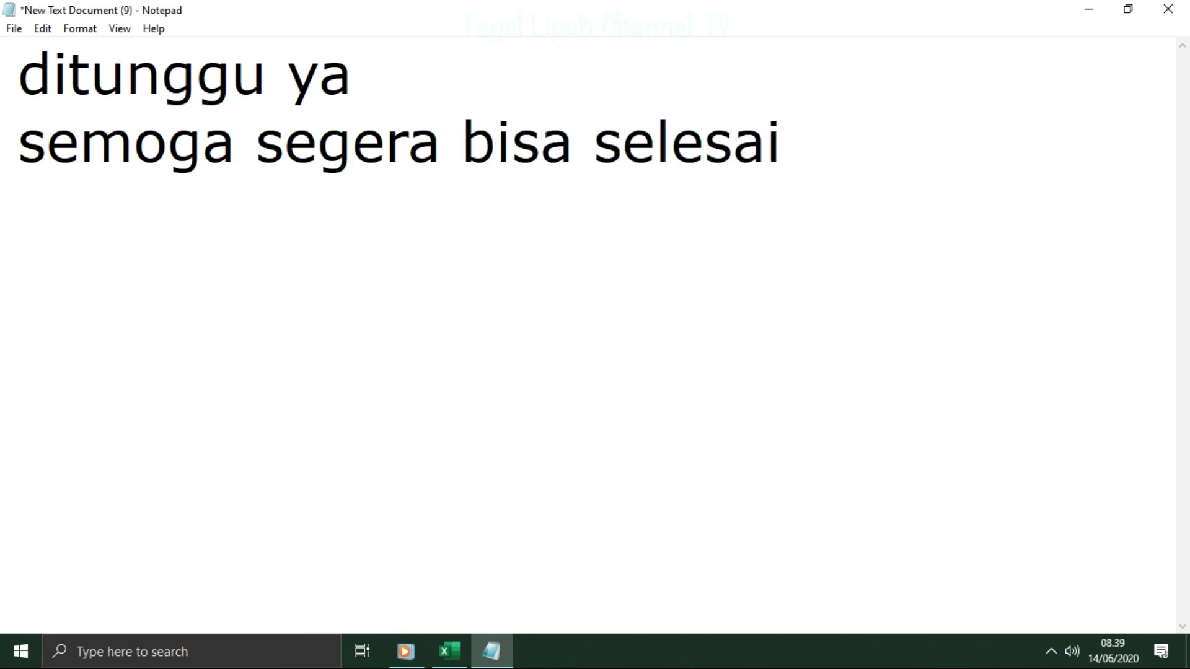
Replace all the text with the opening of a thank-you message, "Terima kasih para SOBAT"
key("ctrl+a")
key("BackSpace")
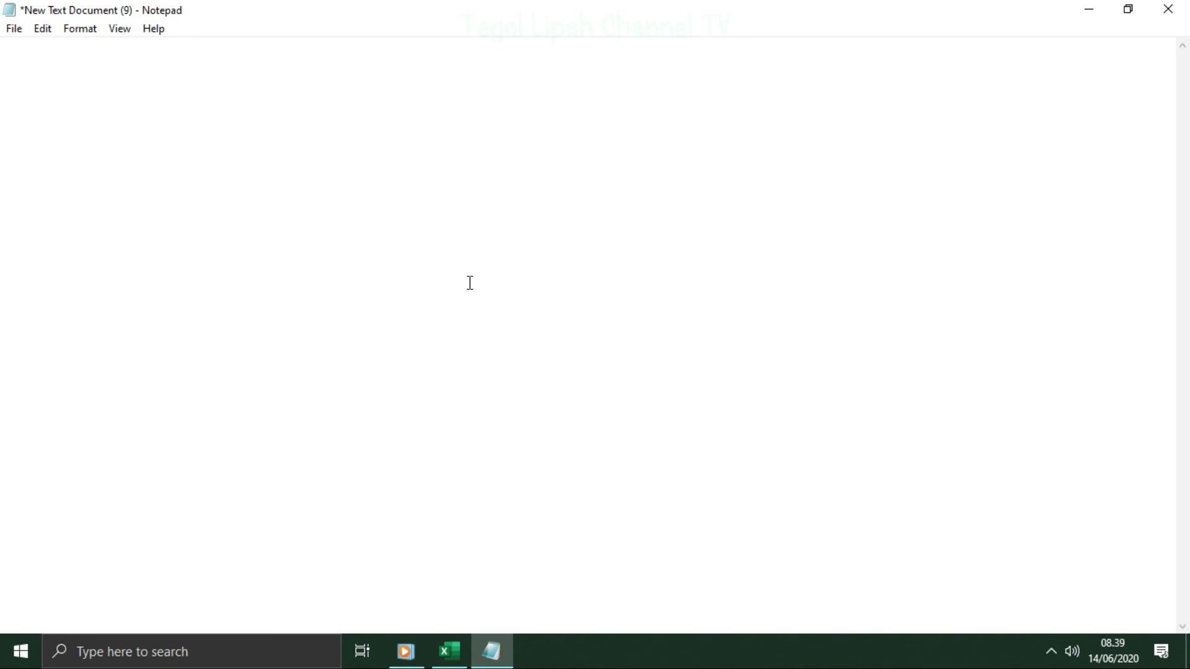
type("Terim")
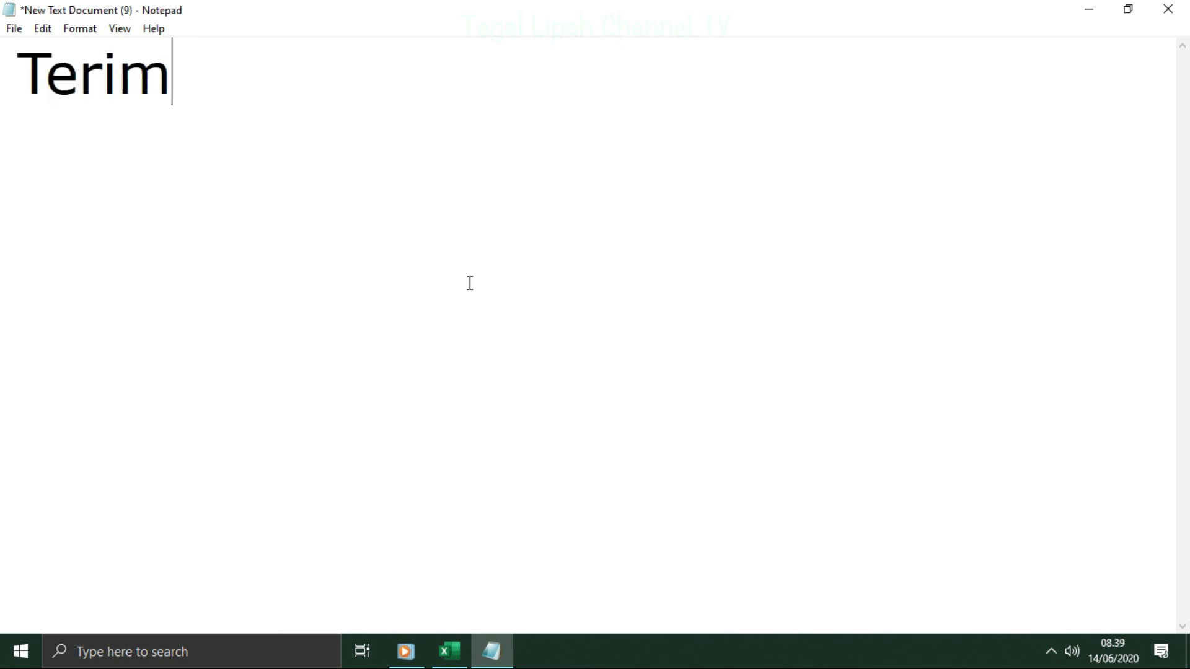
type("a kasih pasa")
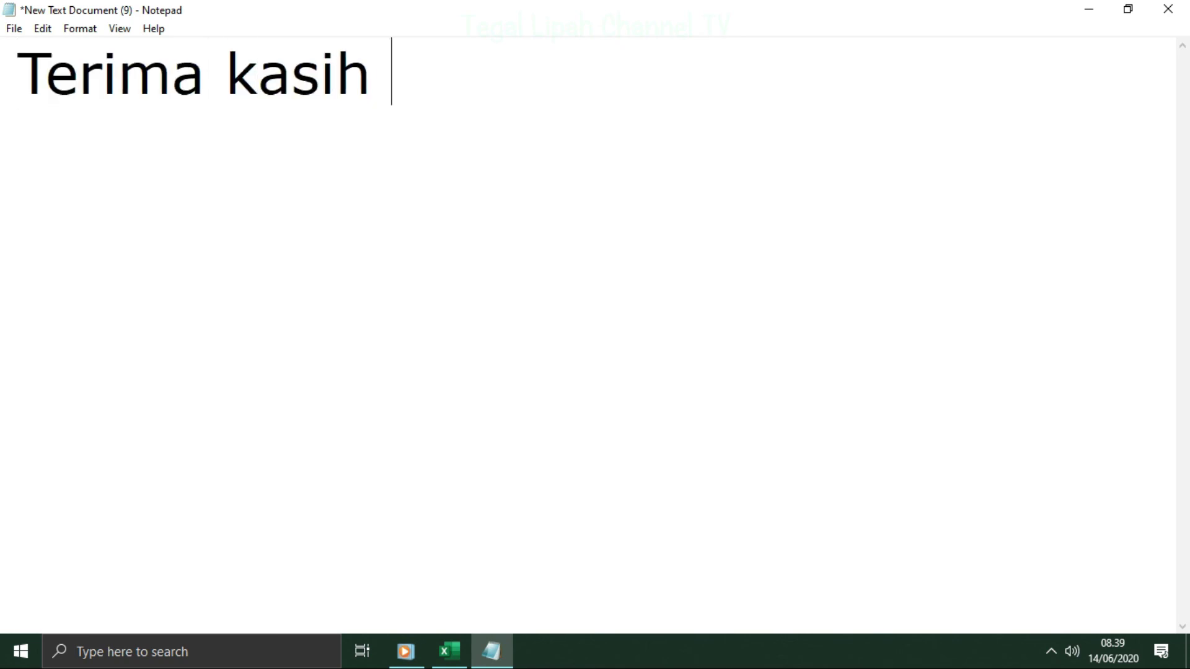
key("BackSpace")
key("BackSpace")
type("ra")
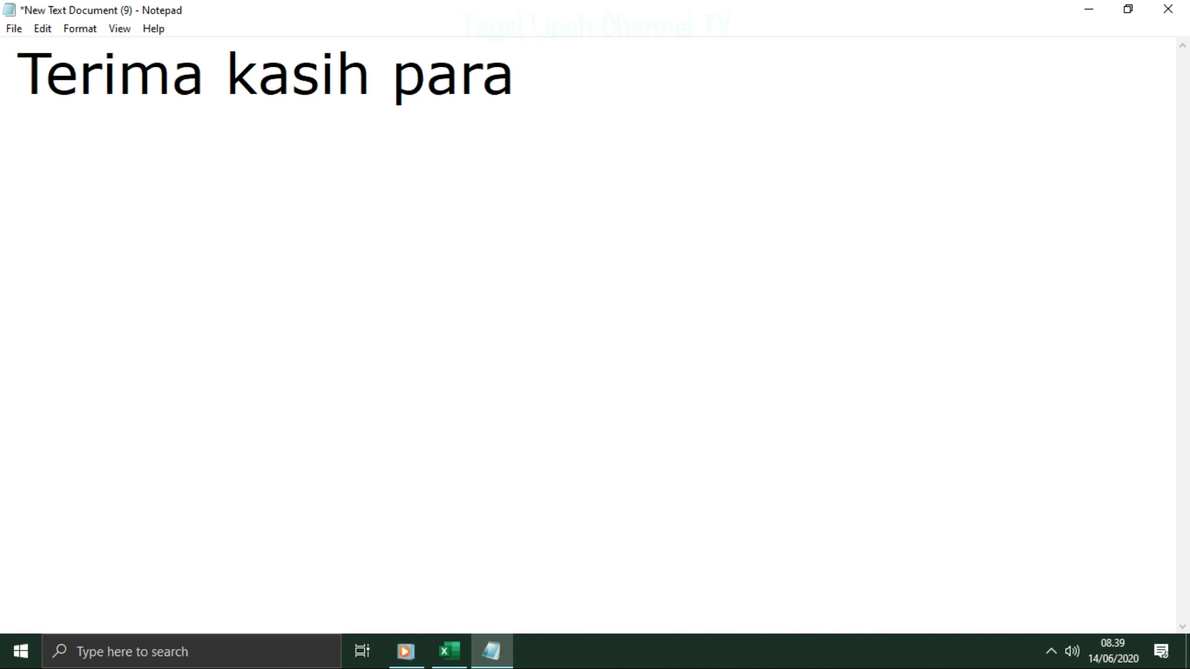
type(" SOBAT ")
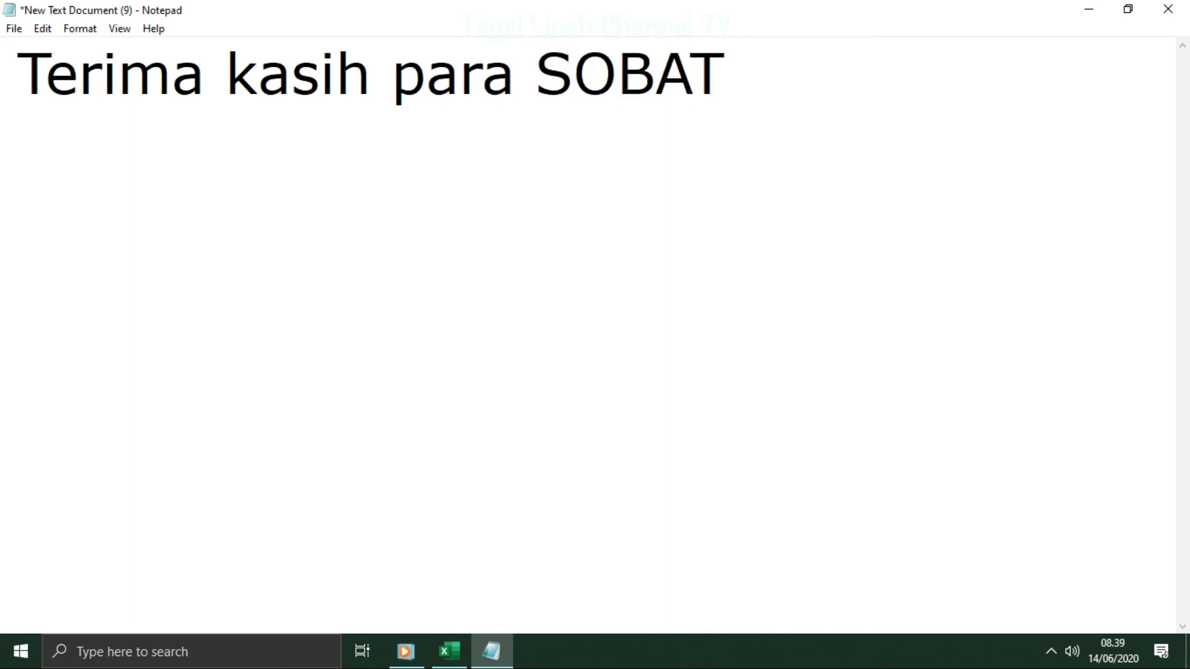
Complete the thank-you message with "tegal lipah" and "channel tv" on the following line, ending with a line break
type("tegal lip")
key("BackSpace")
key("BackSpace")
type("lipah")
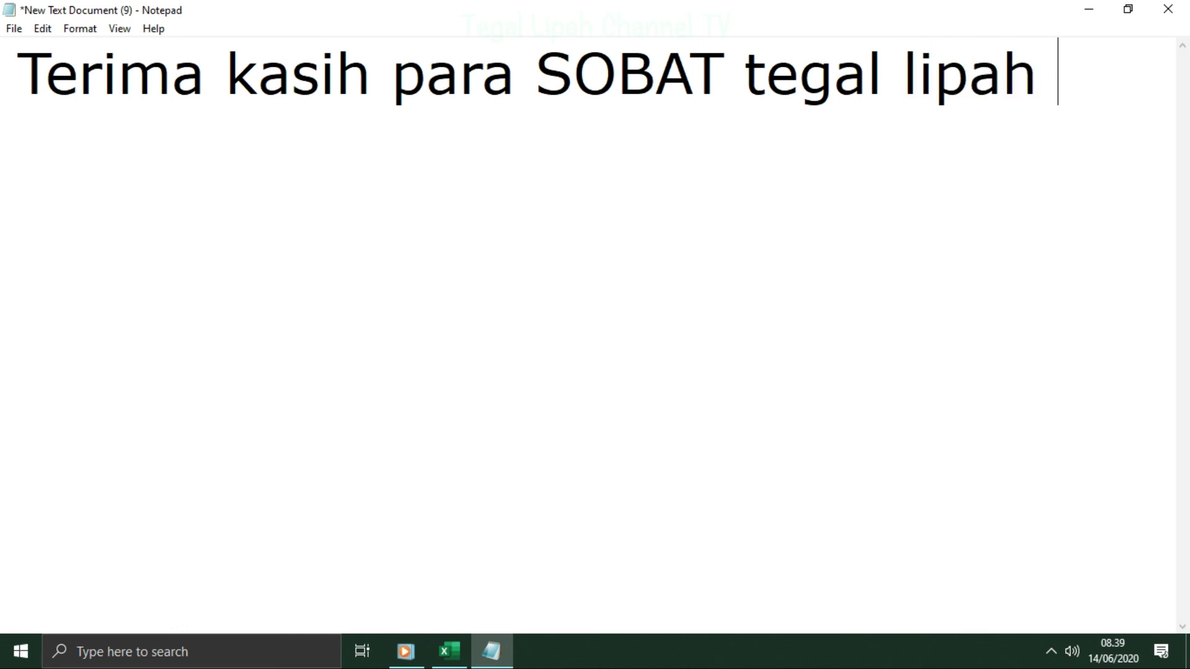
key("Return")
type("channel tv")
key("Return")
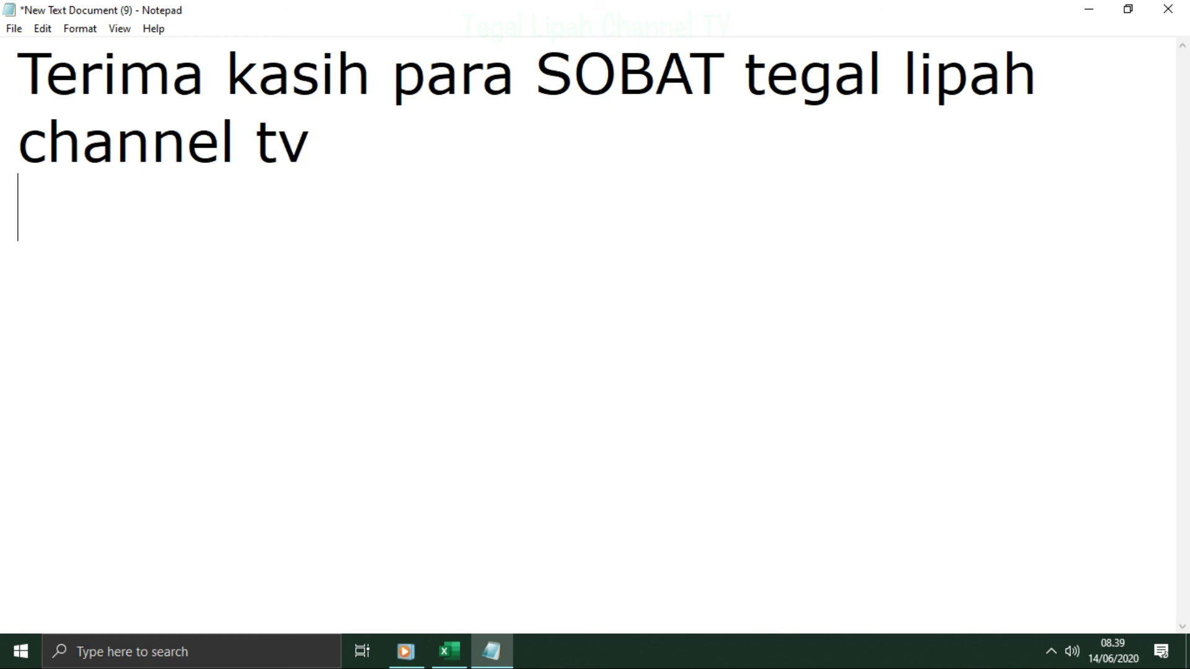
Clear the thank-you message and write the closing word "Sekian" in its place
key("ctrl+a")
key("BackSpace")
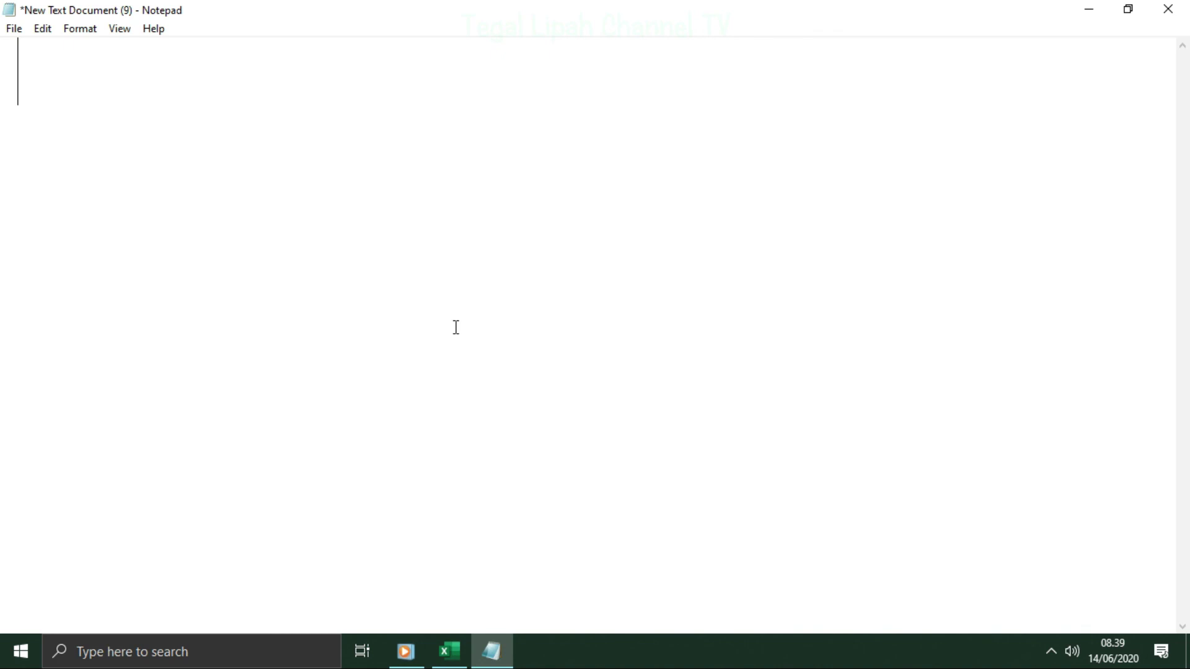
type("Sekian")
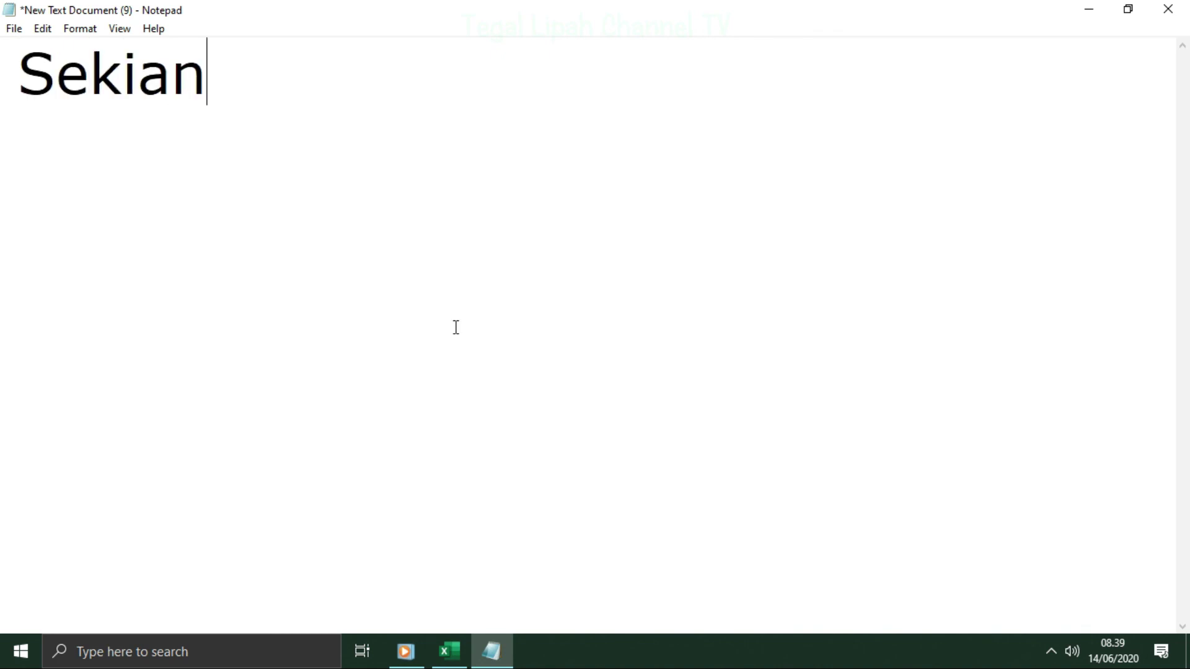